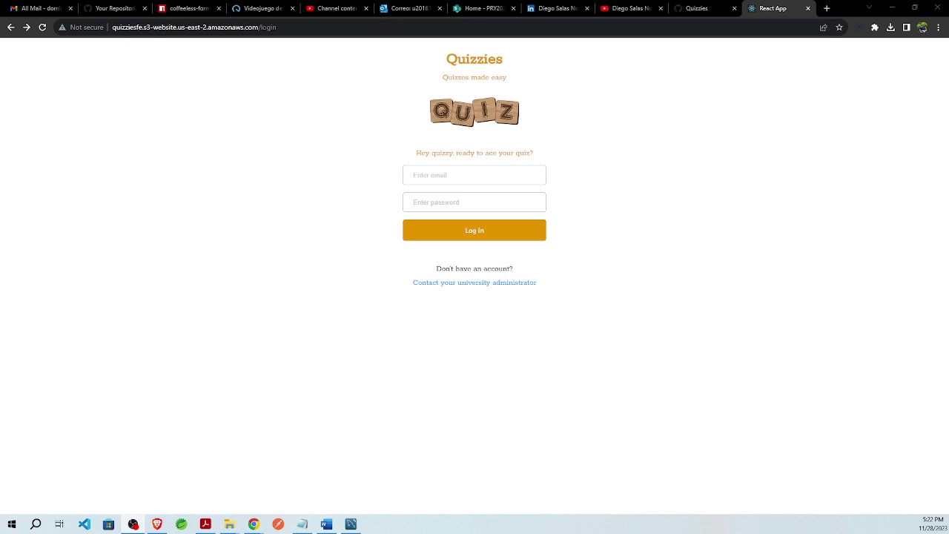
- Log in to Quizzies as the instructor using the saved email and password
click(441, 179)
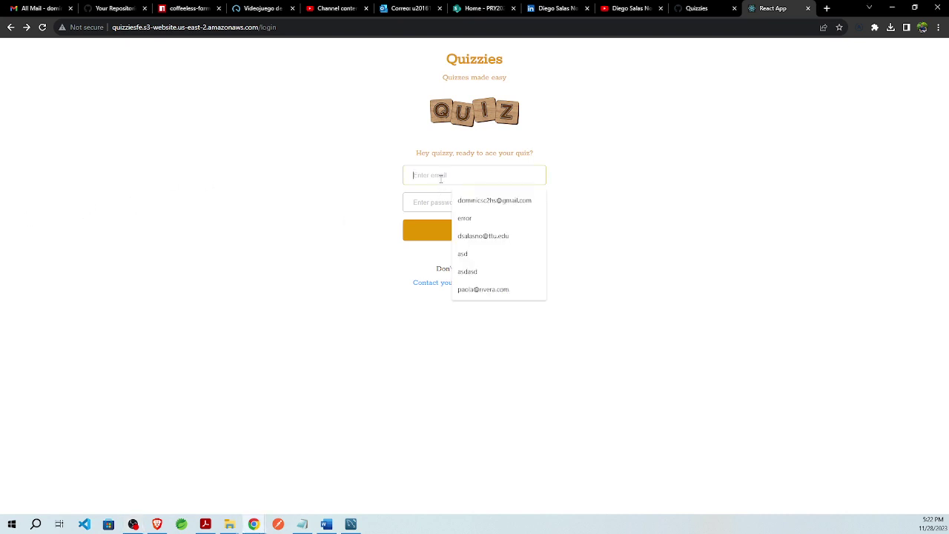
key(ctrl+v)
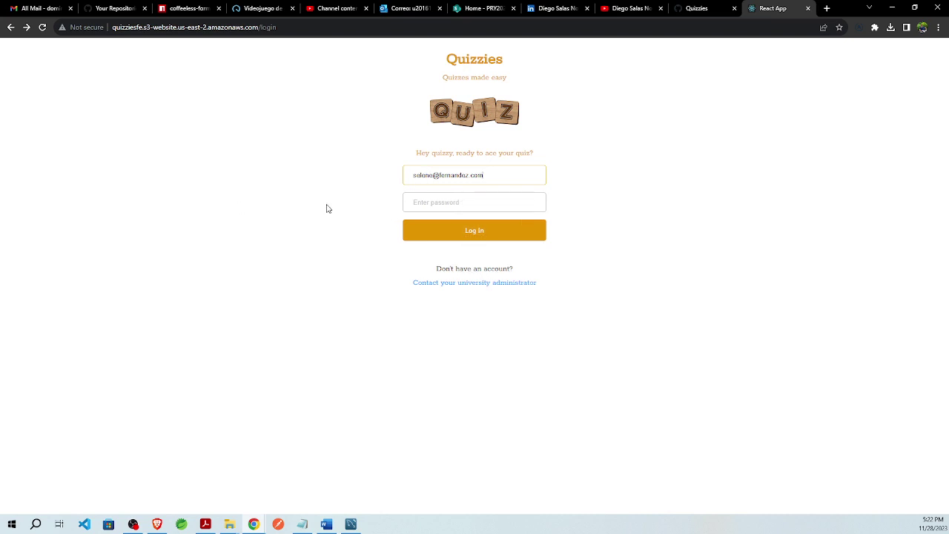
click(436, 203)
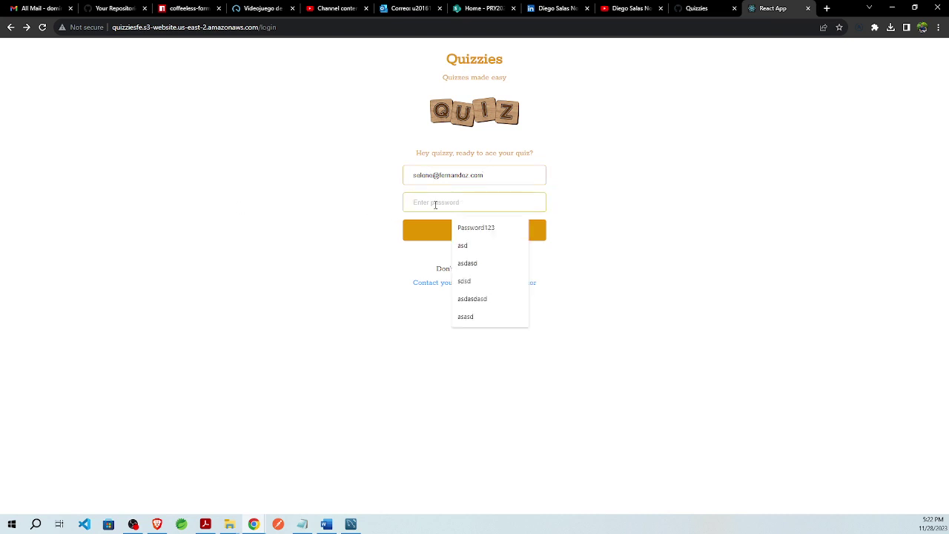
click(469, 230)
click(471, 235)
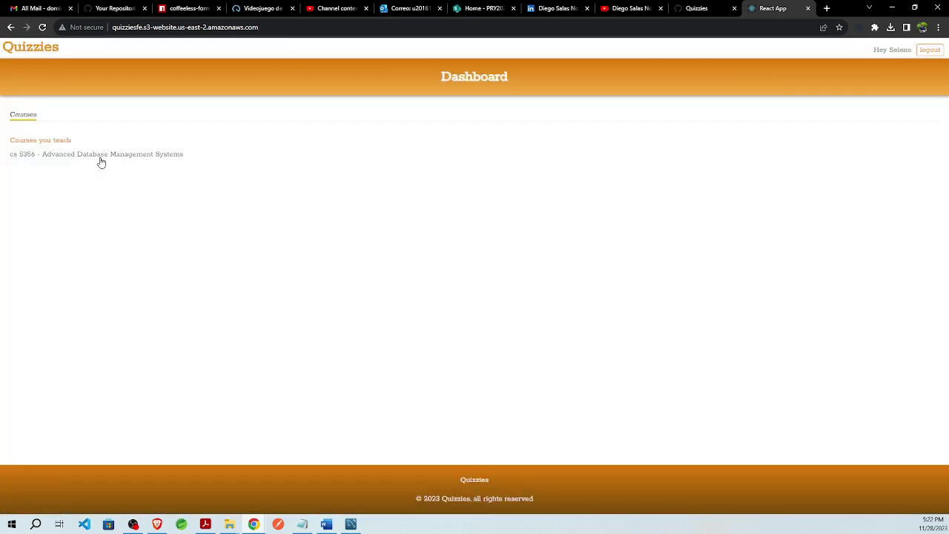
- Open the cs 5356 course and review the Quiz 1 student results
click(129, 157)
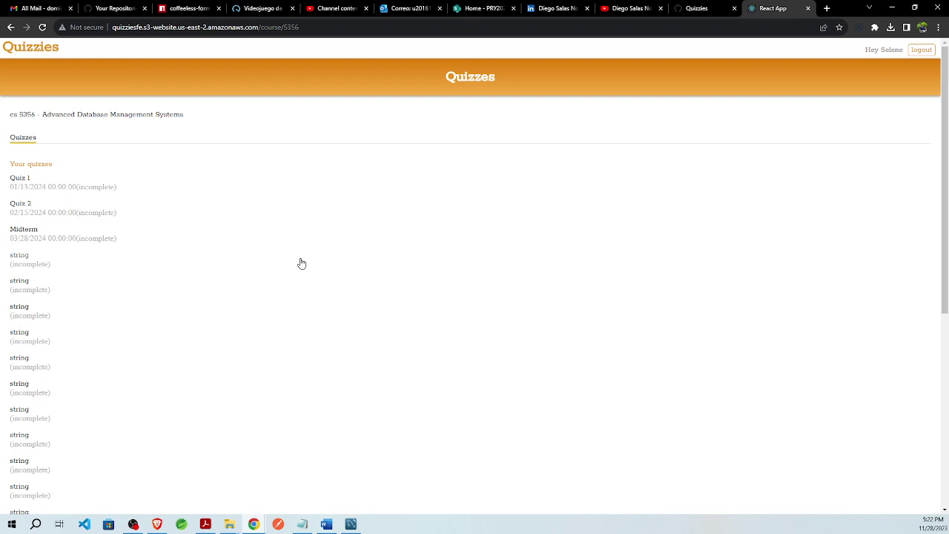
scroll(61, 260, down, 2)
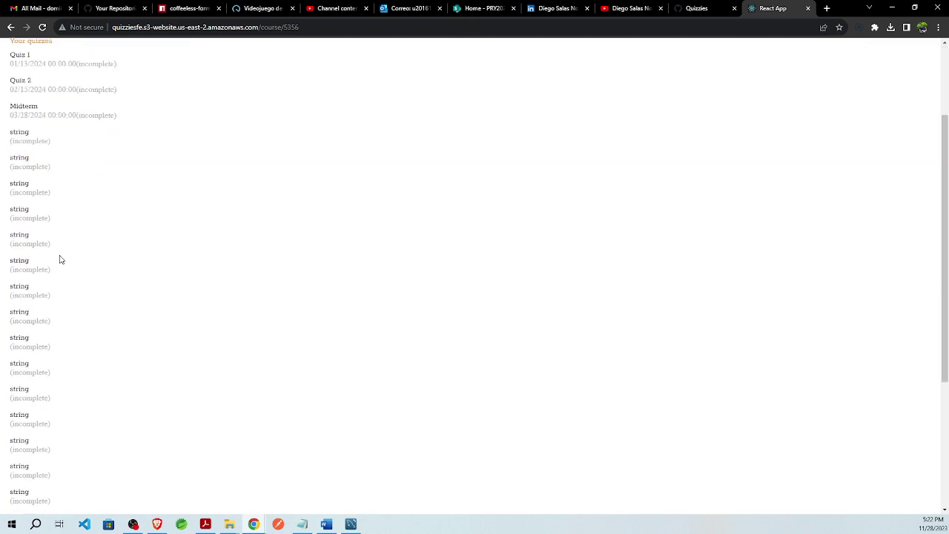
scroll(61, 260, down, 3)
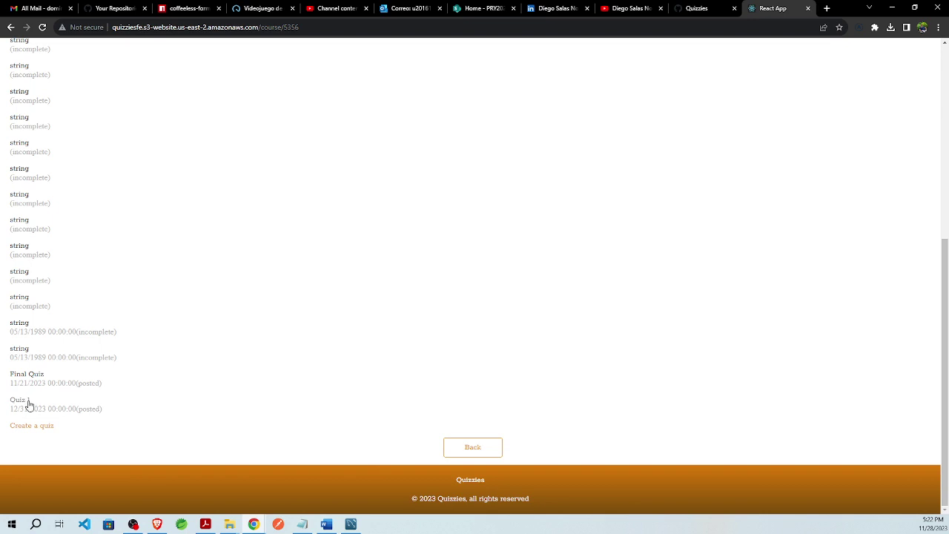
click(29, 404)
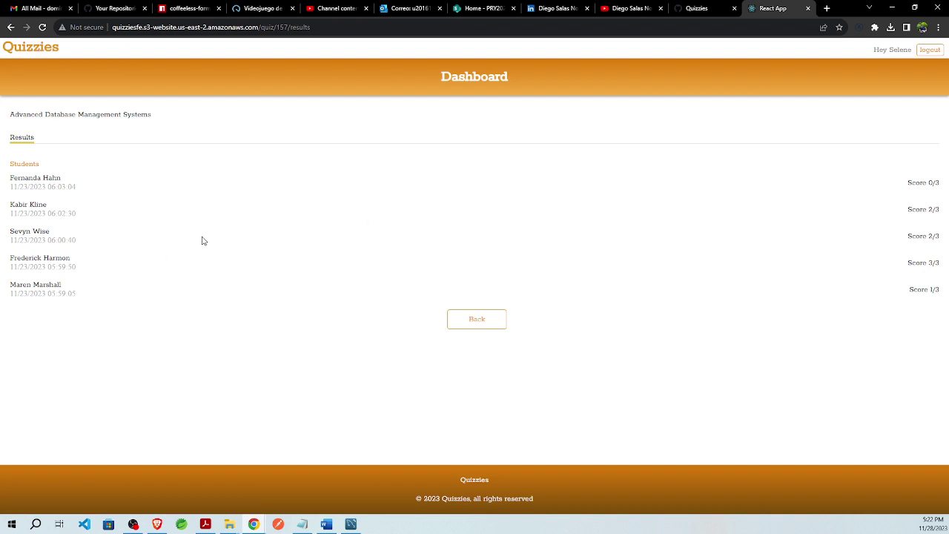
click(477, 325)
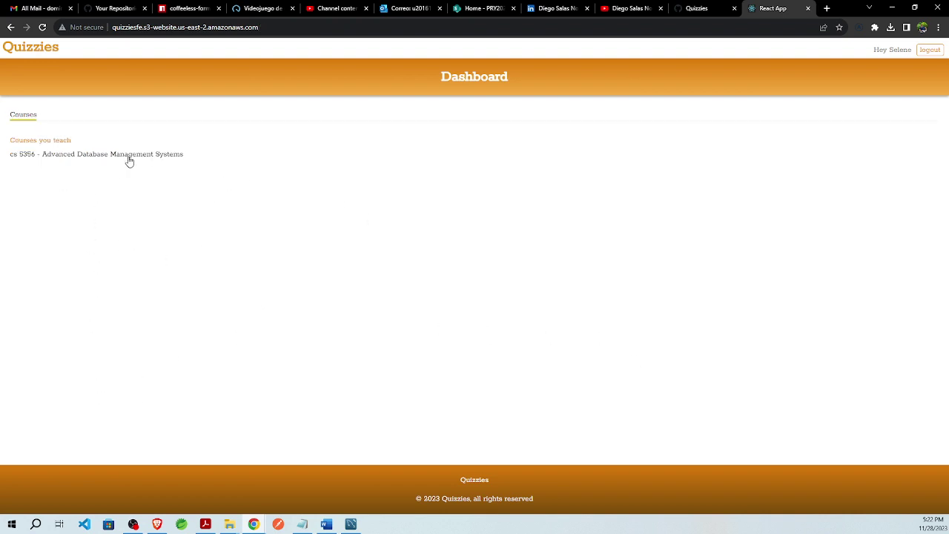
- Reopen the cs 5356 quiz list and start creating a new quiz
click(129, 161)
scroll(51, 468, down, 8)
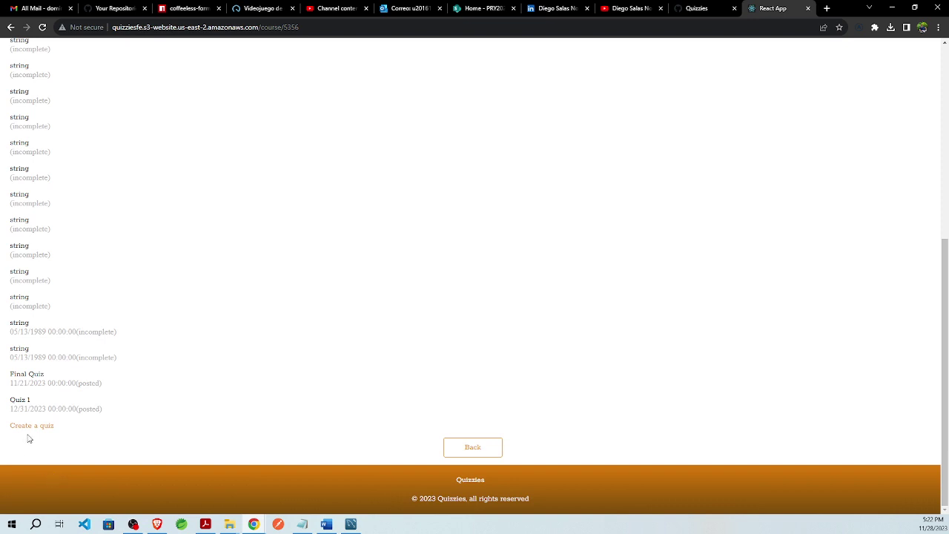
click(32, 427)
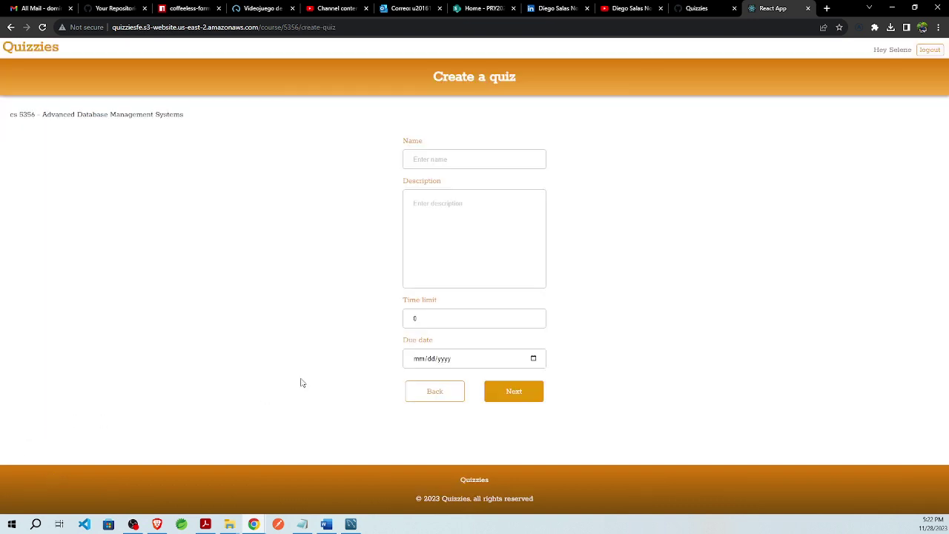
- Name the quiz 'Quiz 3' with the description 'Final quiz for ADBMS course'
click(468, 164)
click(418, 259)
click(416, 334)
click(441, 246)
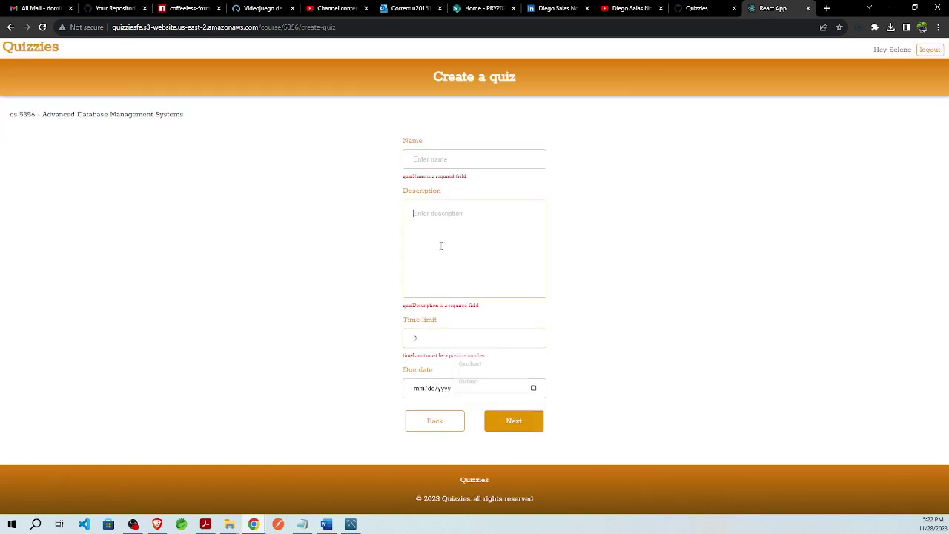
click(441, 159)
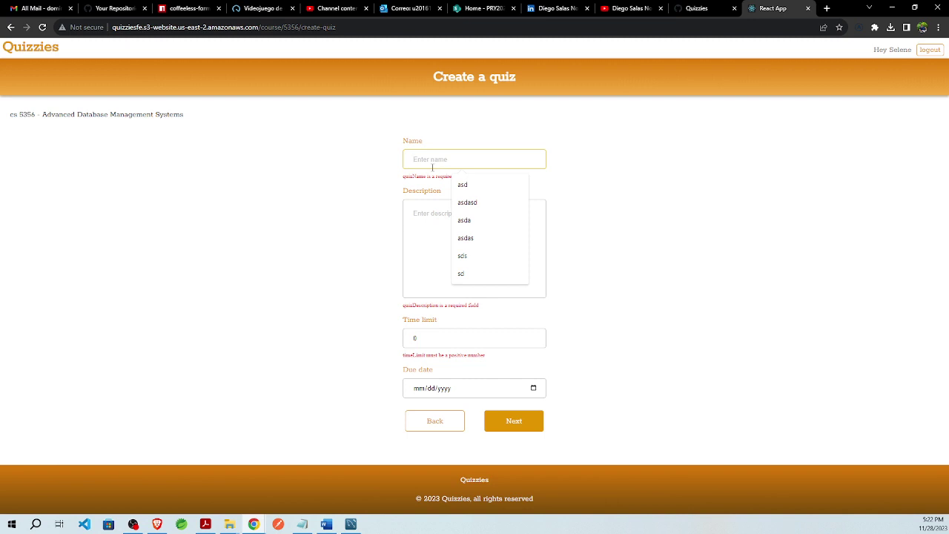
text(Qui)
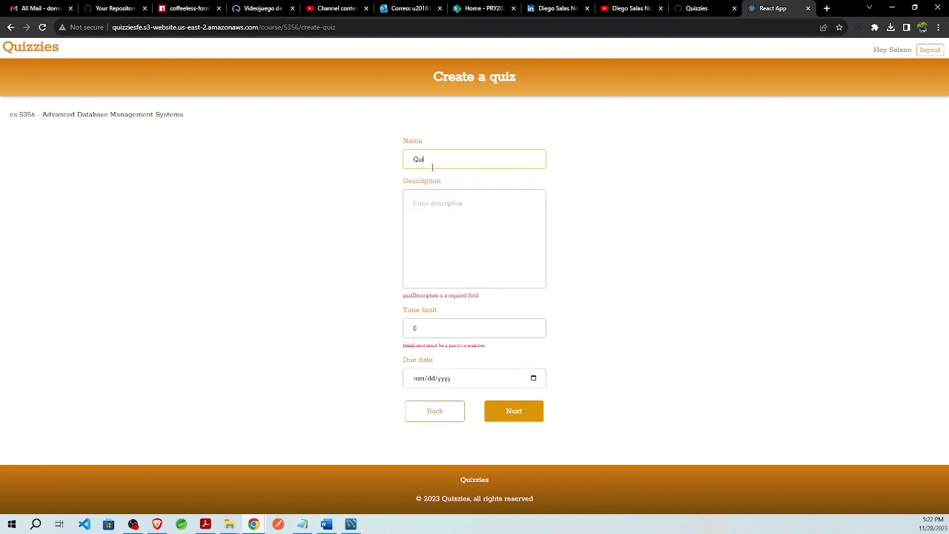
text(z 3)
text(Q)
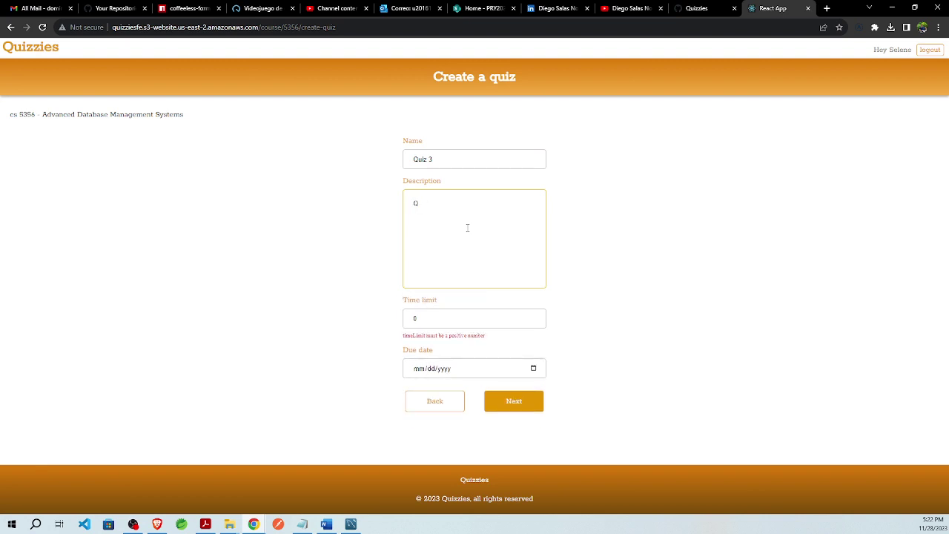
key(BackSpace)
text(Fina)
text(l quiz for)
text( ADMS)
text(BMS)
text( course)
- Set a 30-minute time limit and a due date of 11/28/2023, then save the quiz
key(Tab)
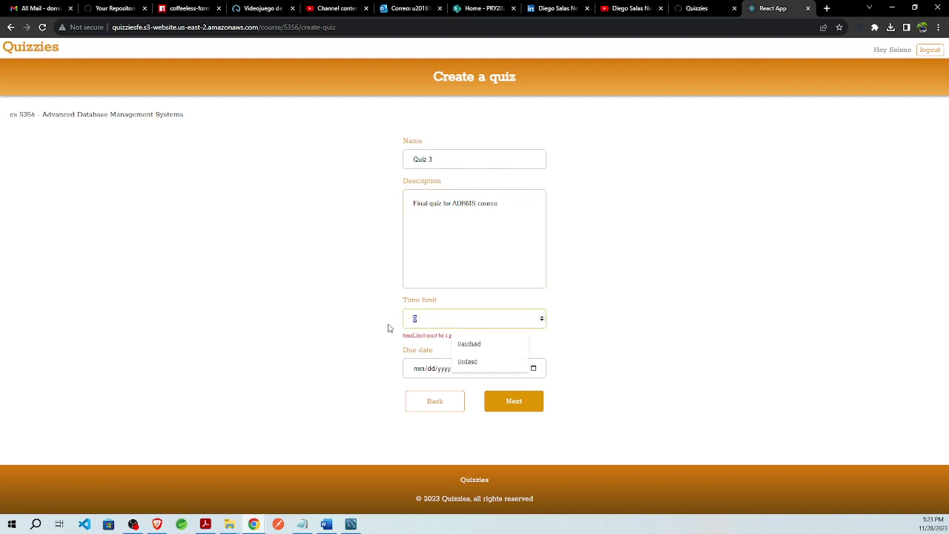
text(30)
click(536, 359)
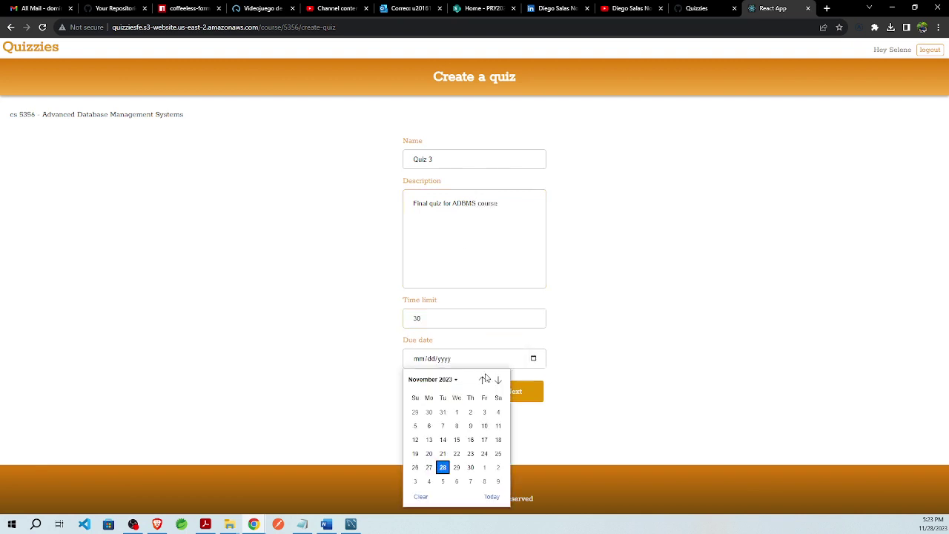
click(443, 468)
click(506, 396)
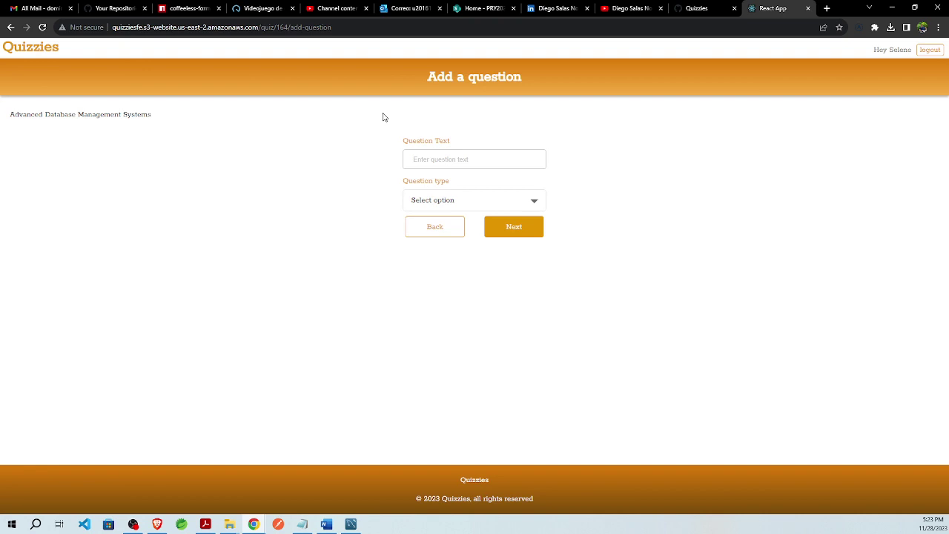
- Add the single_choice question 'What is SQL' to Quiz 3
click(464, 161)
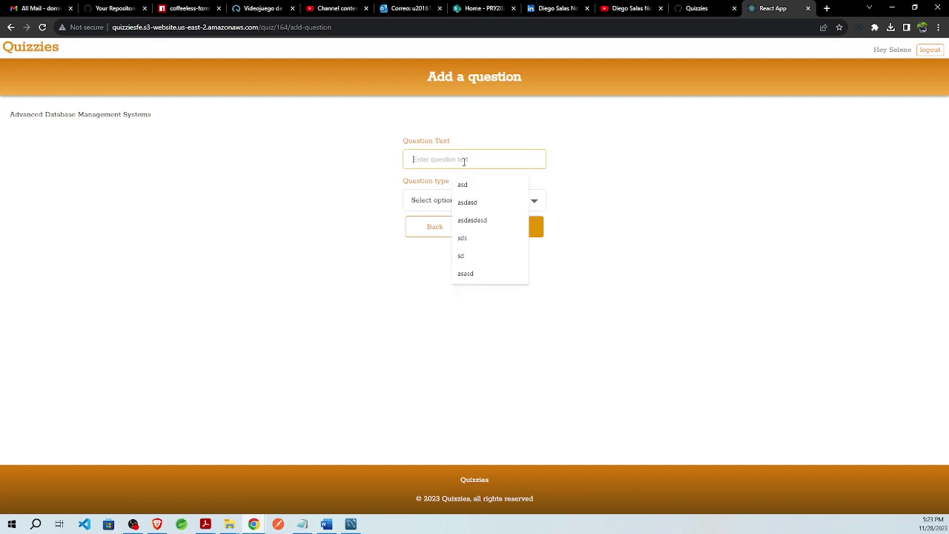
text(Wha)
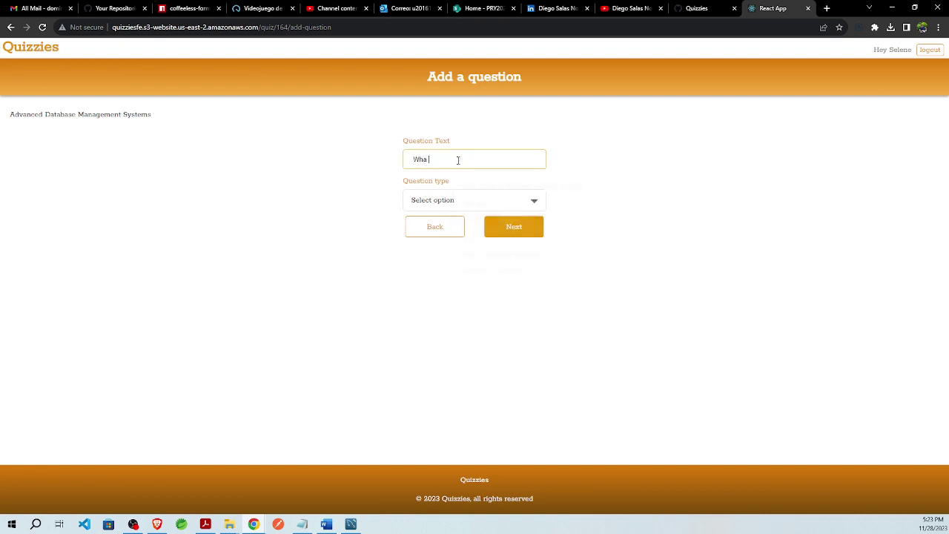
text(t is)
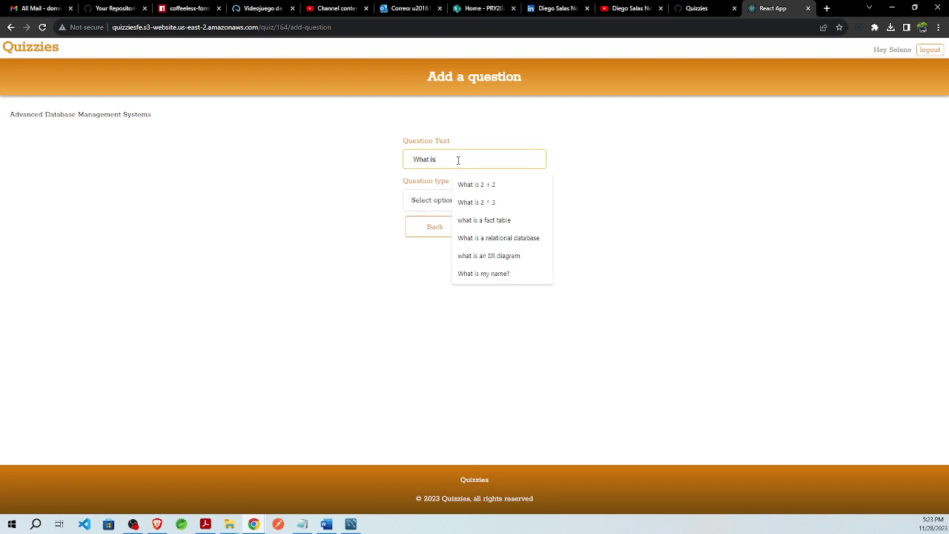
text( SQL)
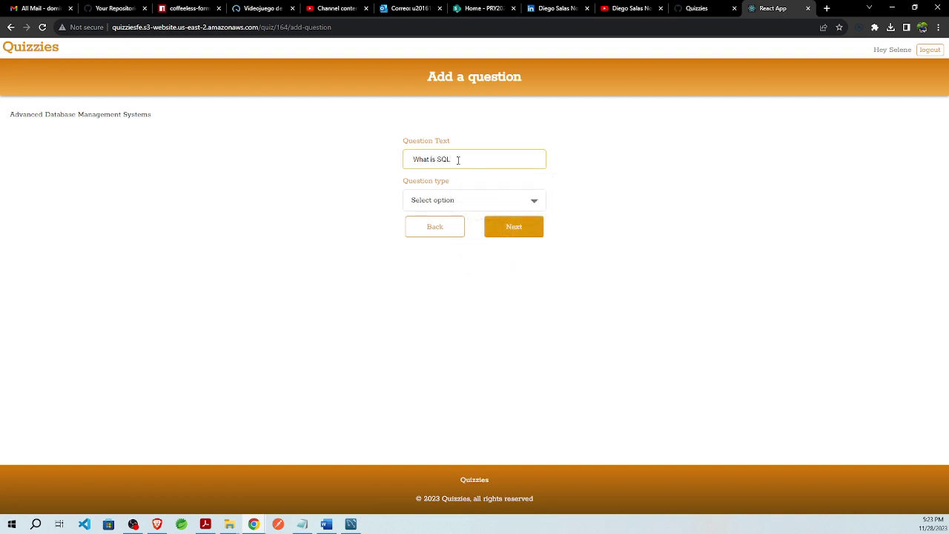
click(467, 204)
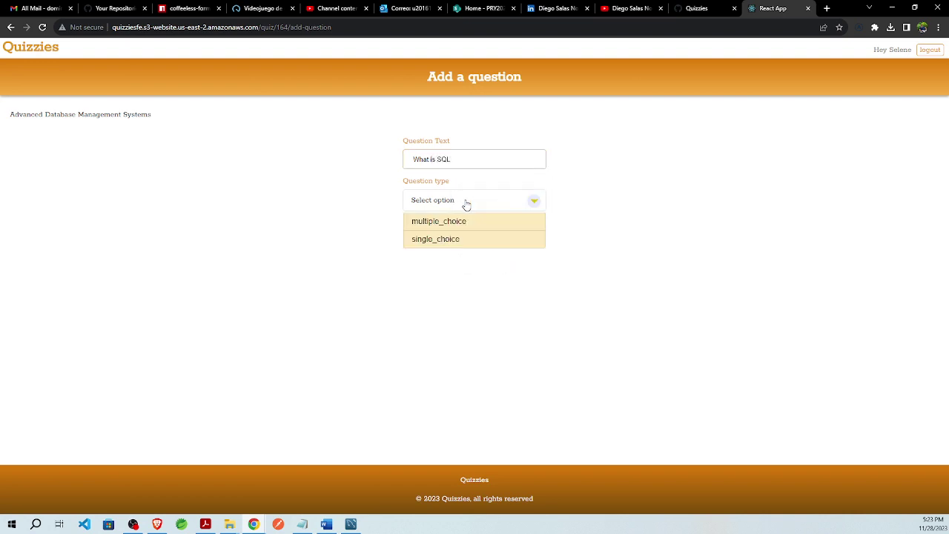
click(445, 240)
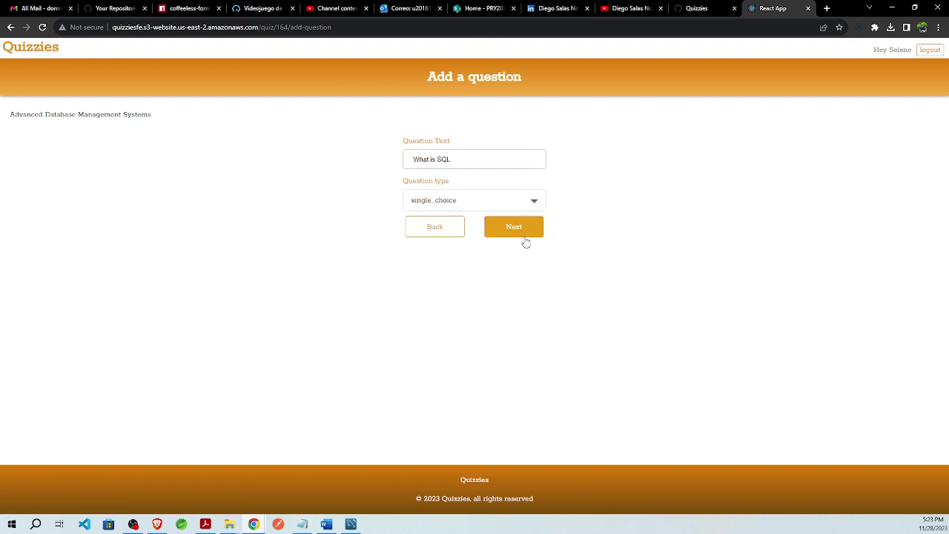
click(524, 231)
click(418, 256)
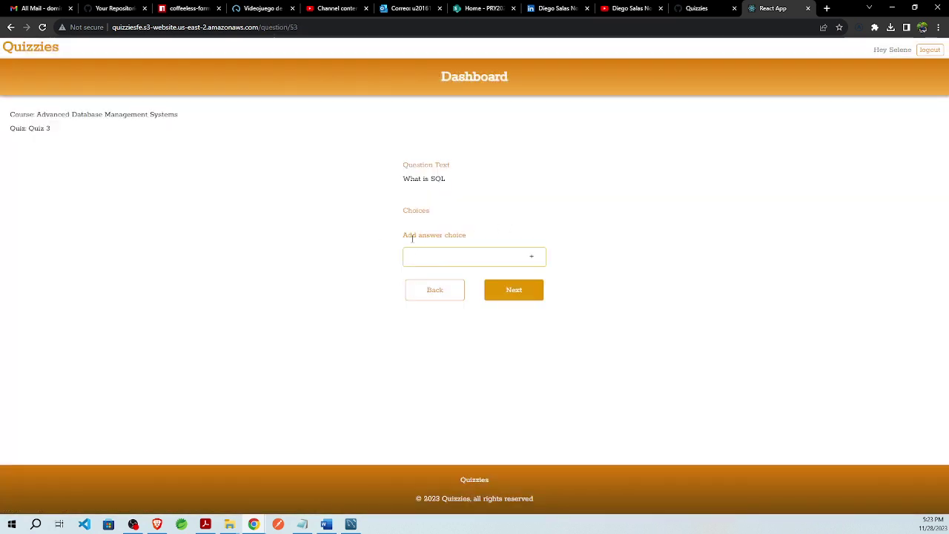
- Add the choices Standard, Structured and Syntax Query Language, then move on to pick the correct answer
text(Standard Query Language)
click(532, 257)
text(Structu)
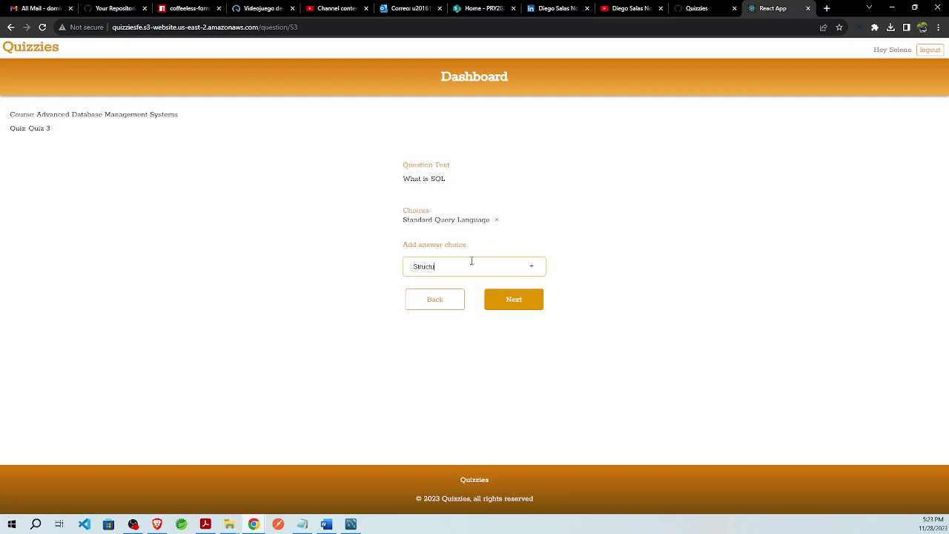
text(red Query Language)
click(534, 265)
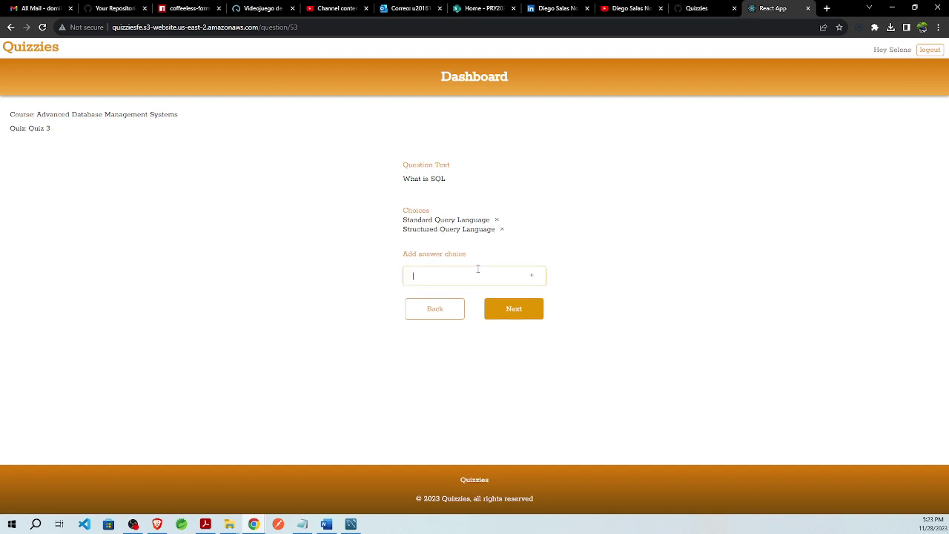
text(Synta)
text(x Query Langua)
text(age)
click(530, 276)
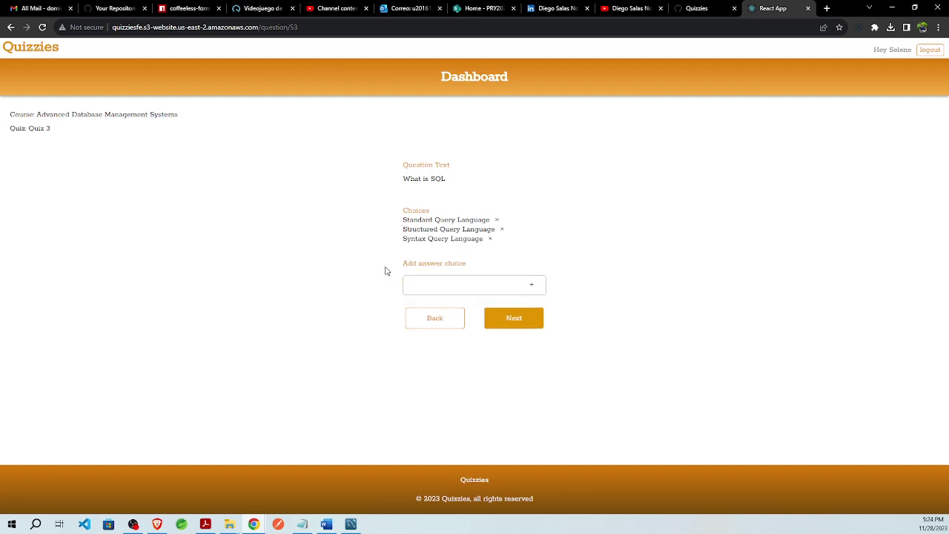
click(503, 319)
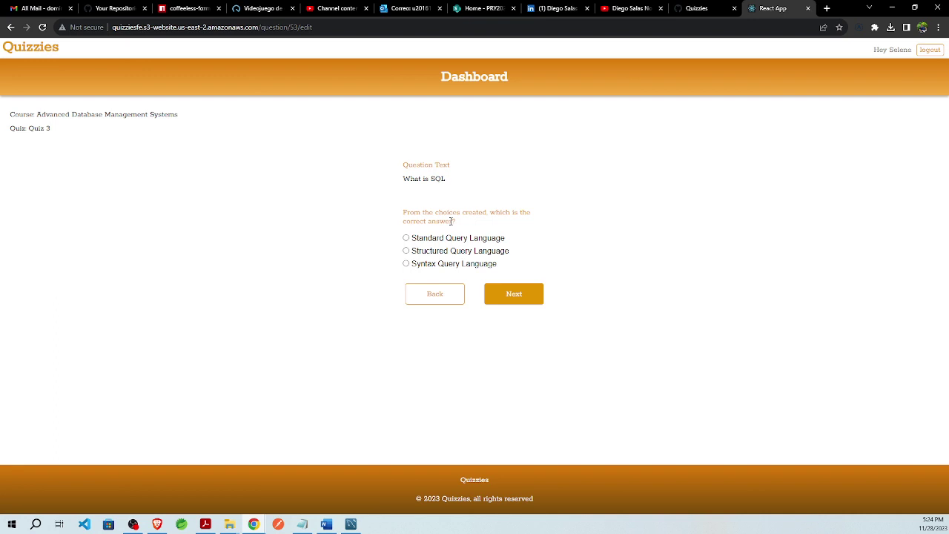
- Mark Structured Query Language as the correct answer and save the question
click(407, 251)
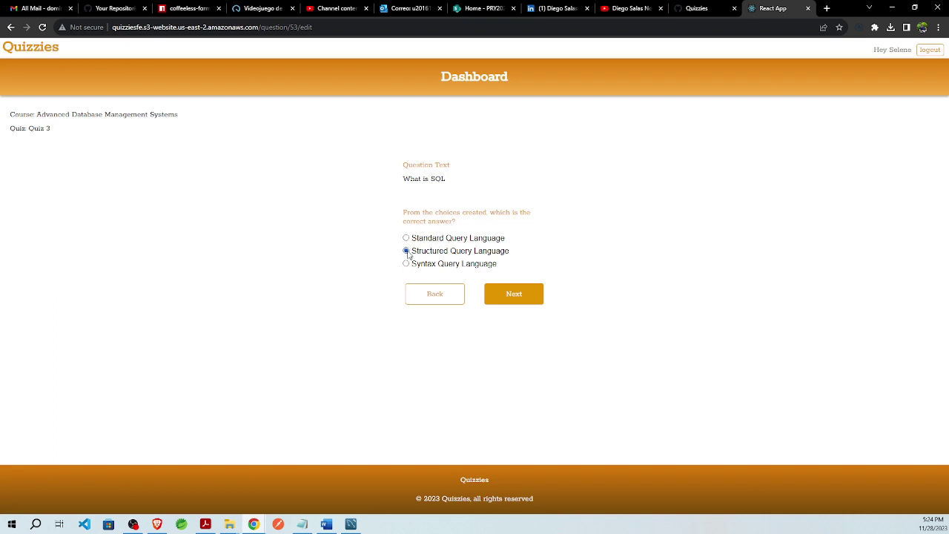
click(528, 298)
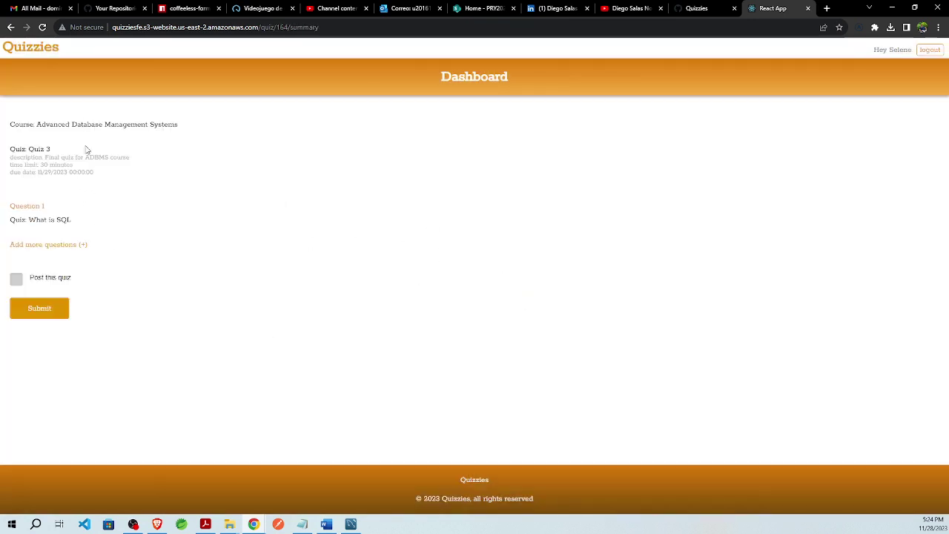
- Add a multiple_choice question, 'What are some of the SQL keywords', to Quiz 3
click(82, 246)
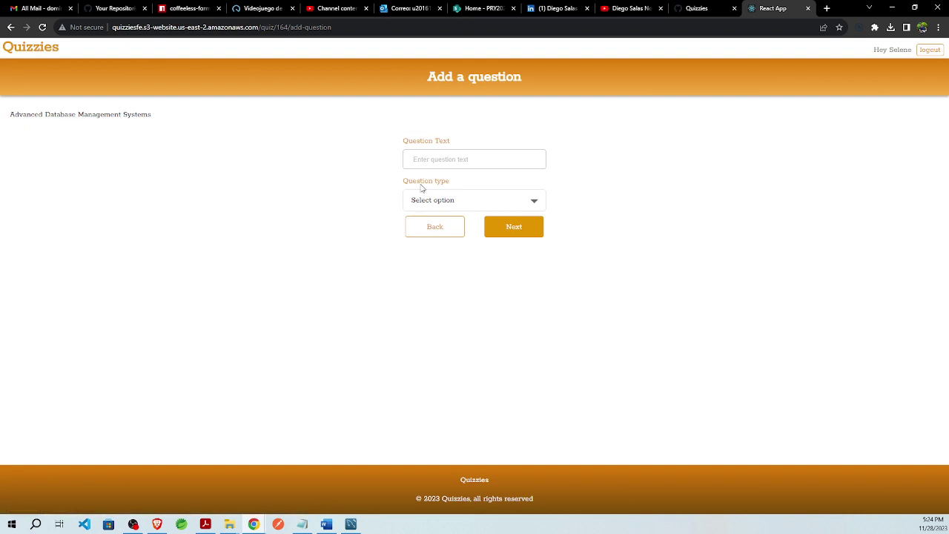
click(436, 164)
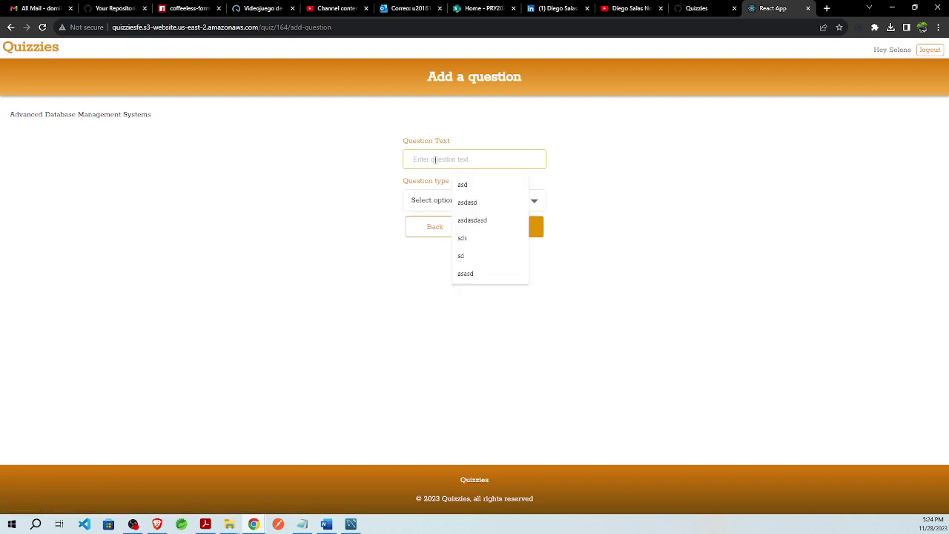
text(Wh)
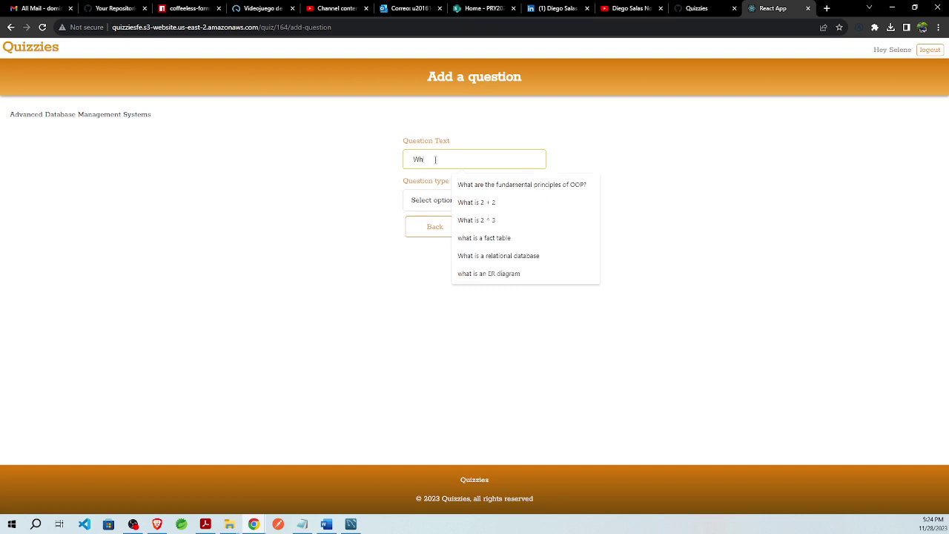
text(at are som)
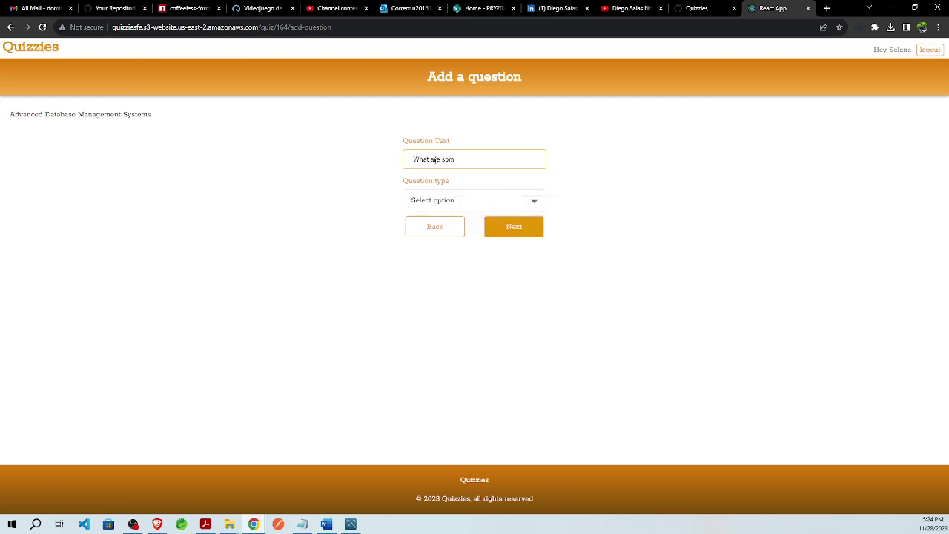
text(e of the SQLKkeywords)
click(450, 200)
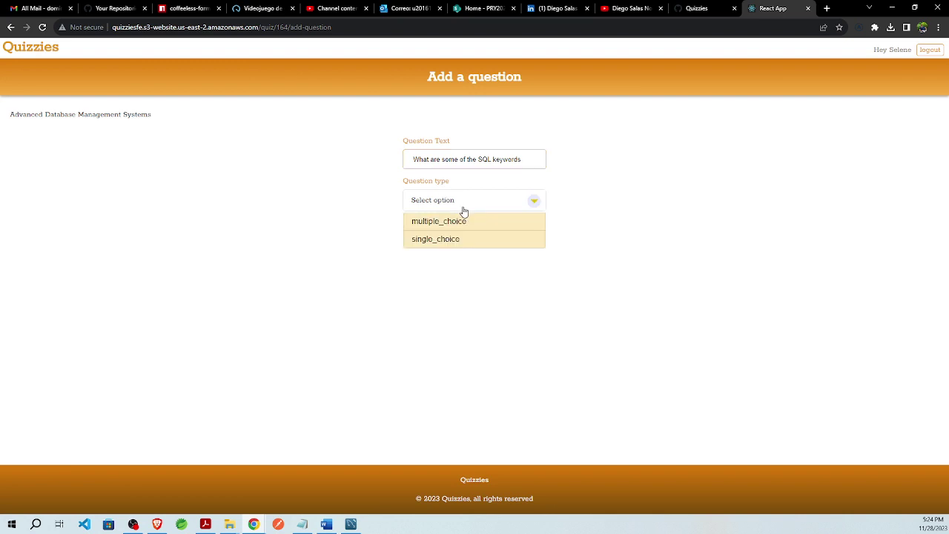
click(450, 222)
click(519, 233)
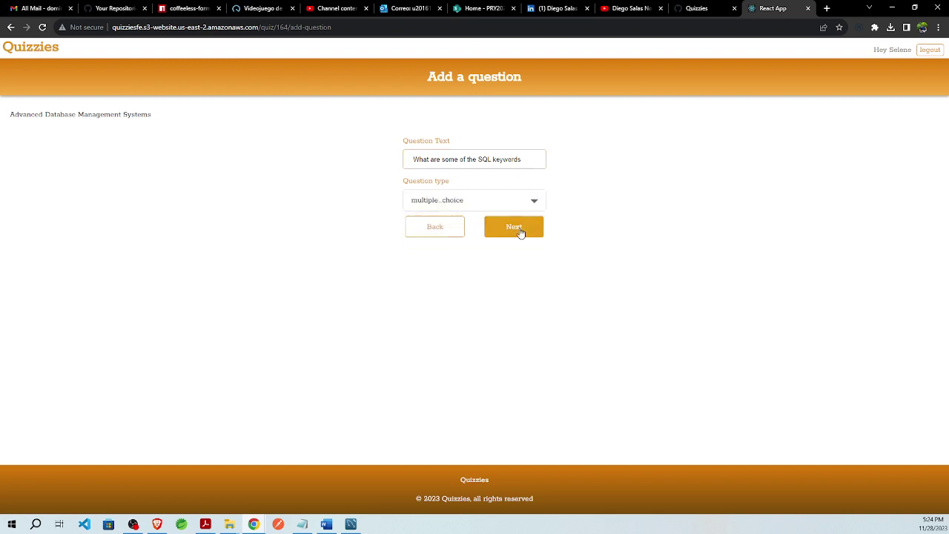
click(443, 256)
- Add SELECT, UPDATE, PUT, DELETE and INSERTION as answer choices
text(SELECT)
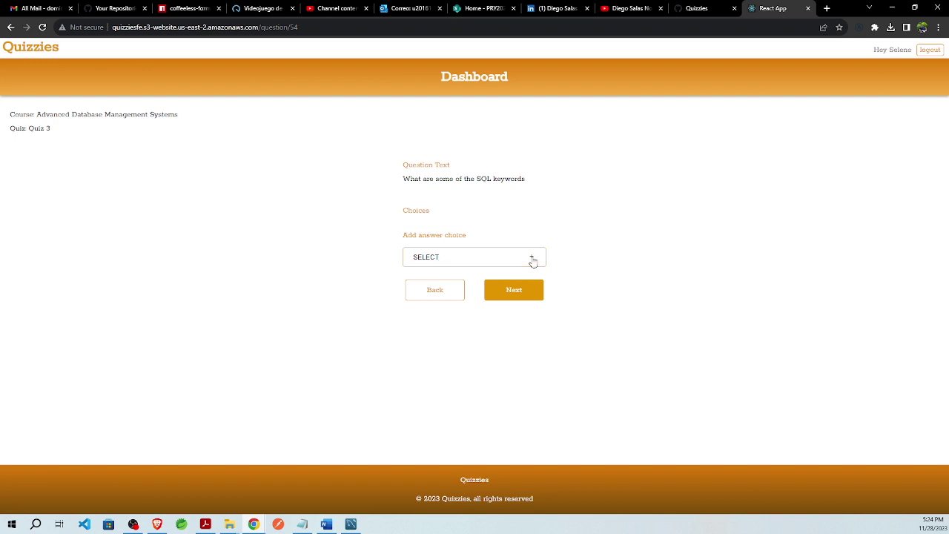
click(532, 257)
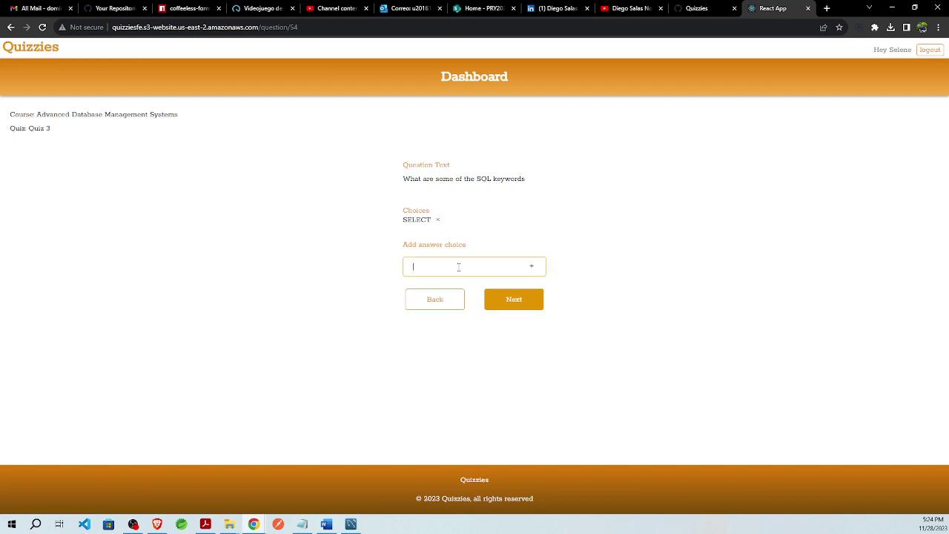
text(UPDATE)
click(531, 267)
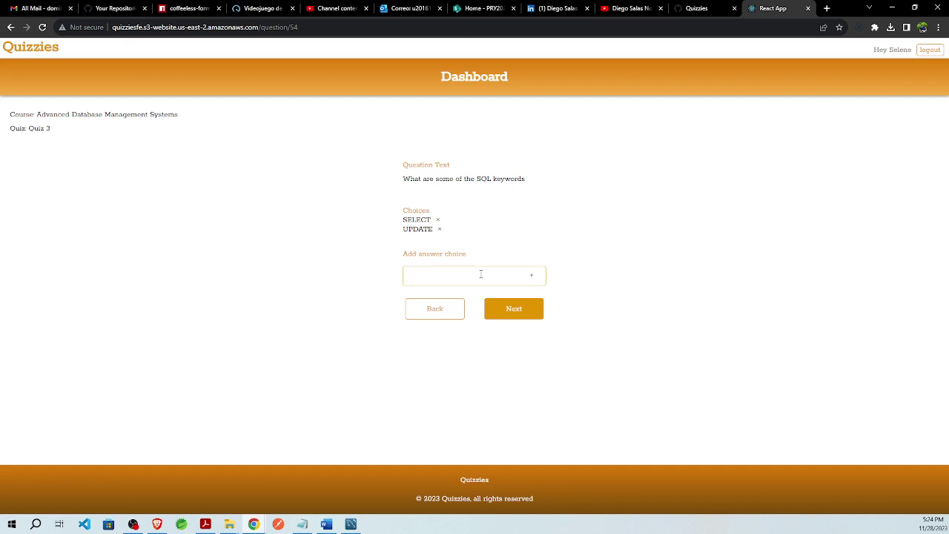
text(PUT)
click(531, 276)
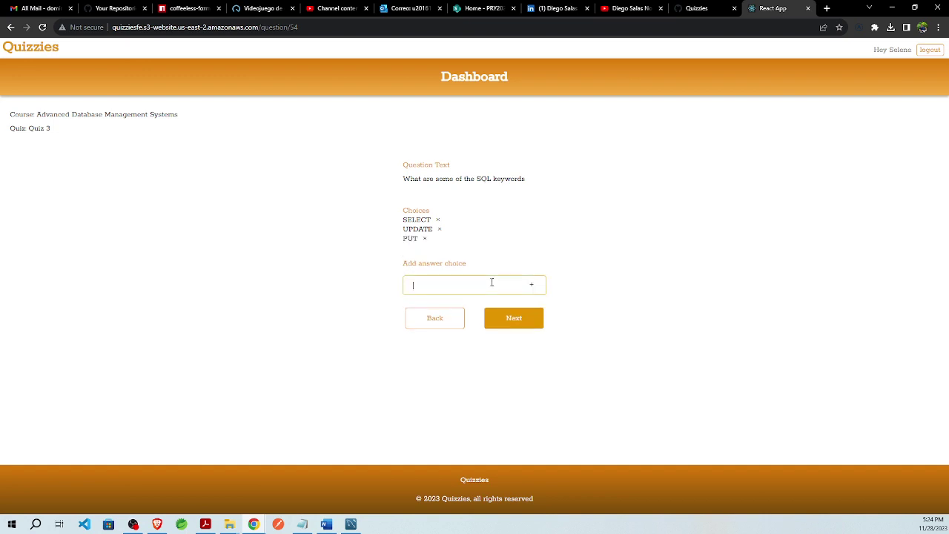
text(DELETE)
click(531, 287)
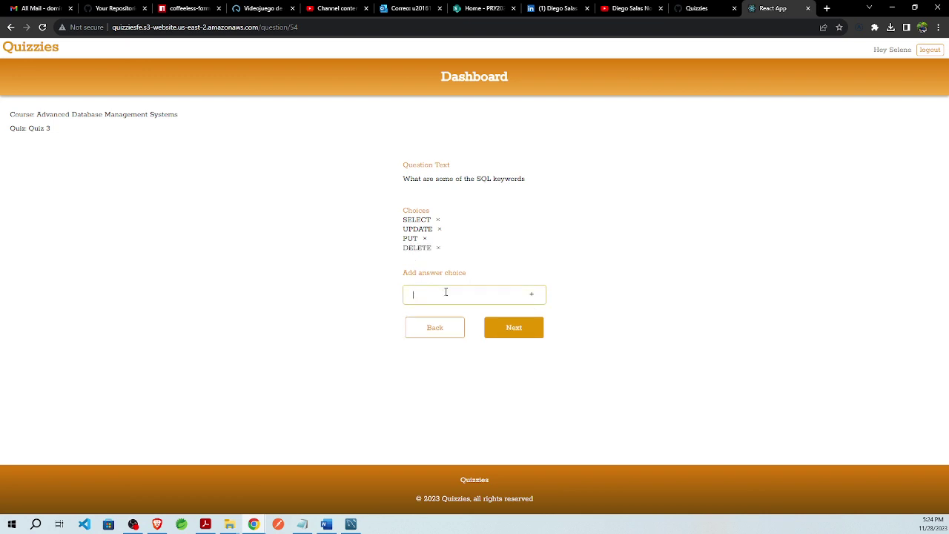
text(INSERTION)
click(532, 294)
text(ALTER)
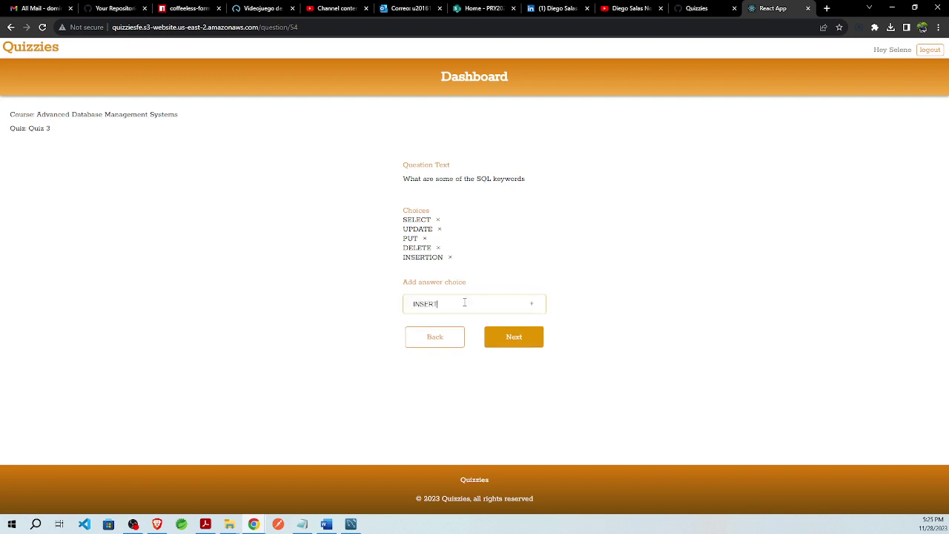
click(531, 348)
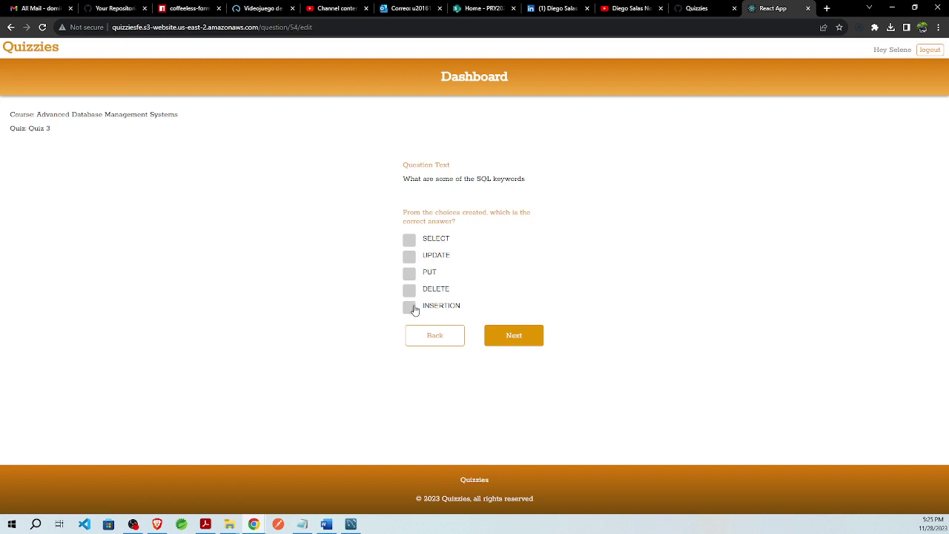
- Mark SELECT, UPDATE and DELETE as correct answers and save the question
click(409, 240)
click(410, 256)
click(410, 290)
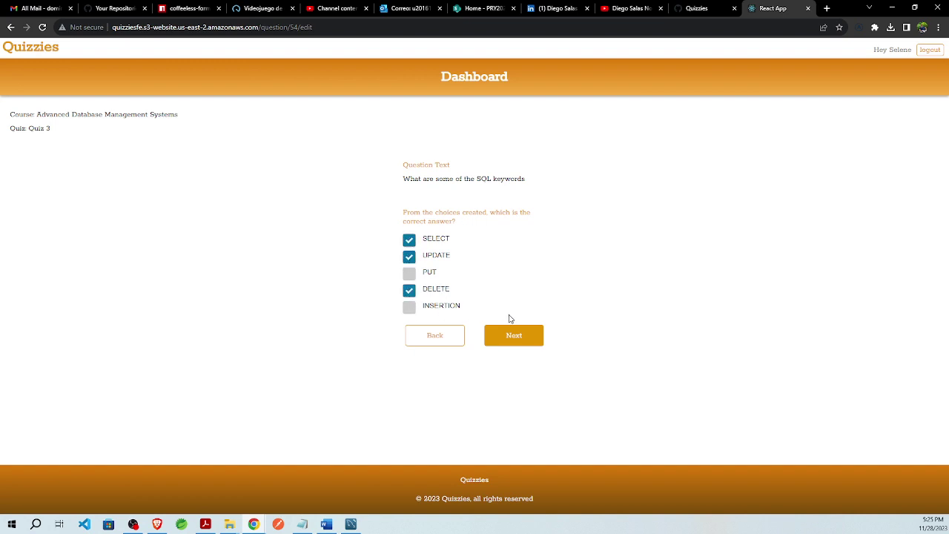
click(513, 334)
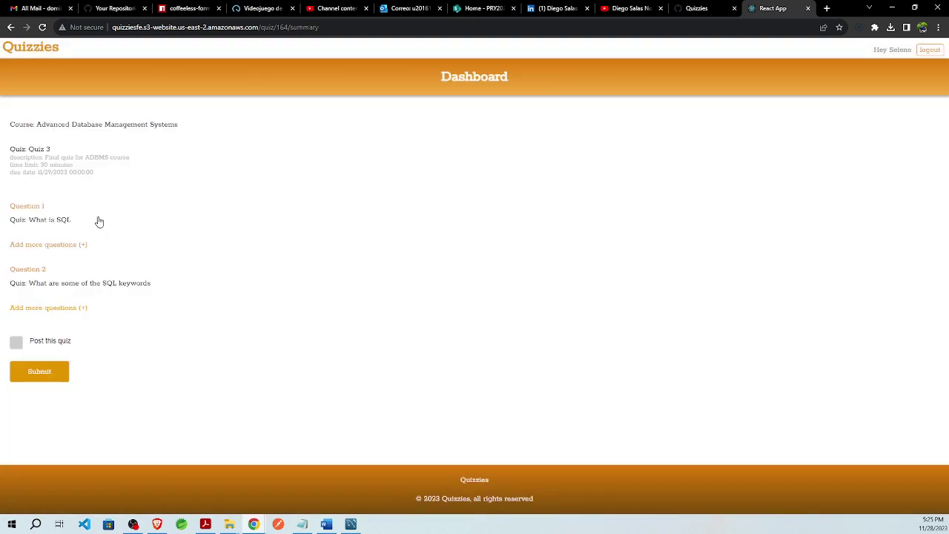
- Post and submit Quiz 3, then check its results page in the cs 5356 course
click(15, 344)
click(40, 374)
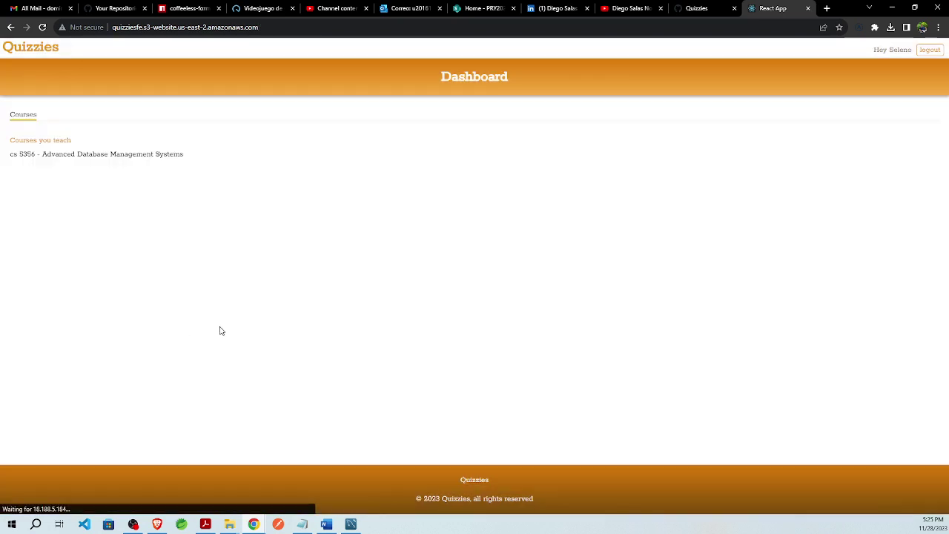
click(111, 155)
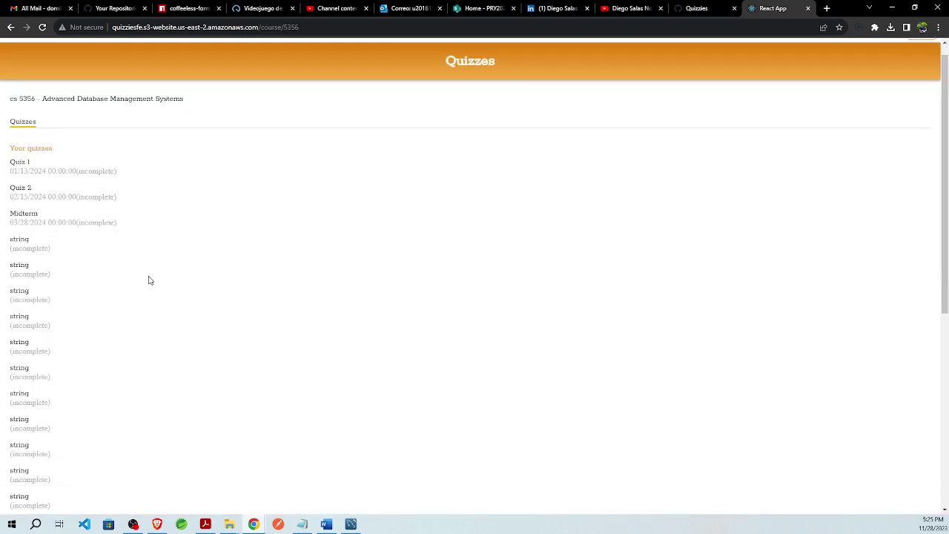
scroll(148, 277, down, 5)
click(27, 400)
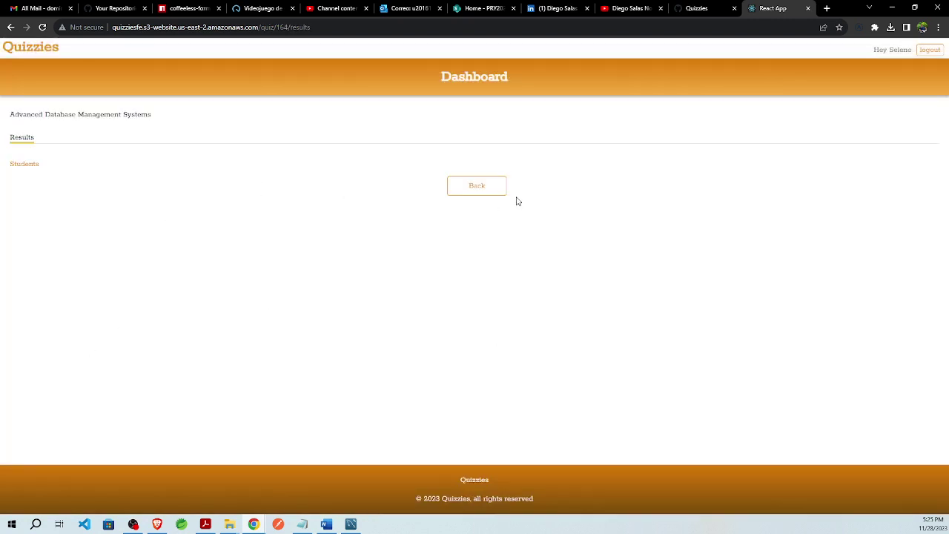
click(502, 193)
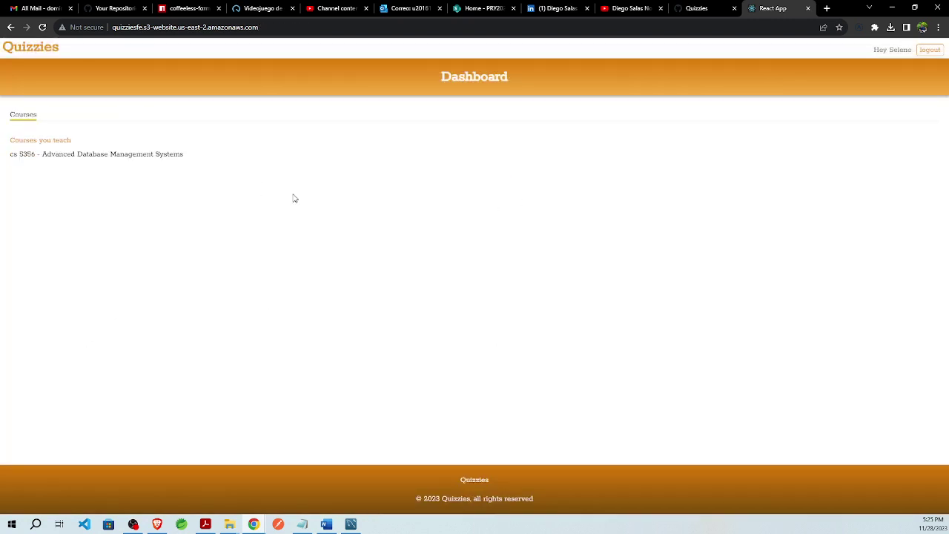
key(alt+Tab)
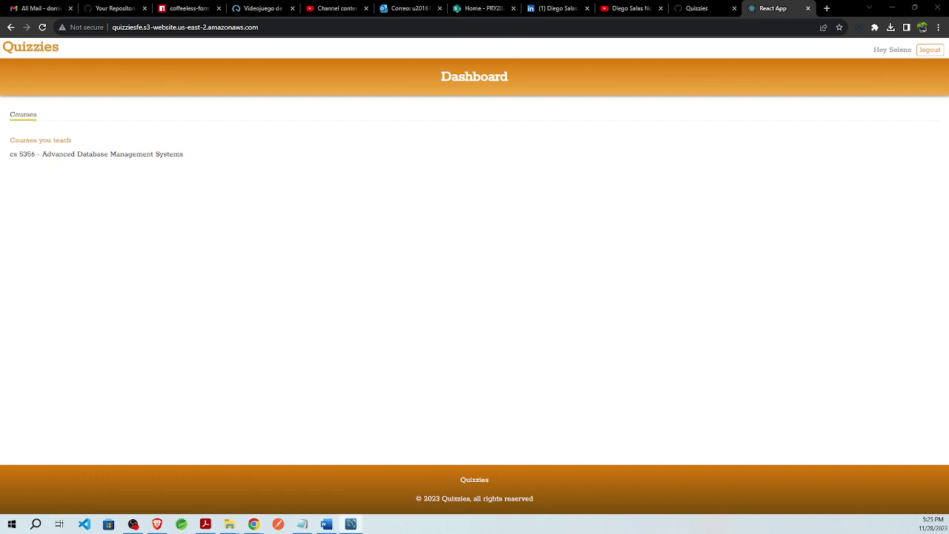
- Sign out of the teacher account and log in as the first student using saved credentials
click(930, 49)
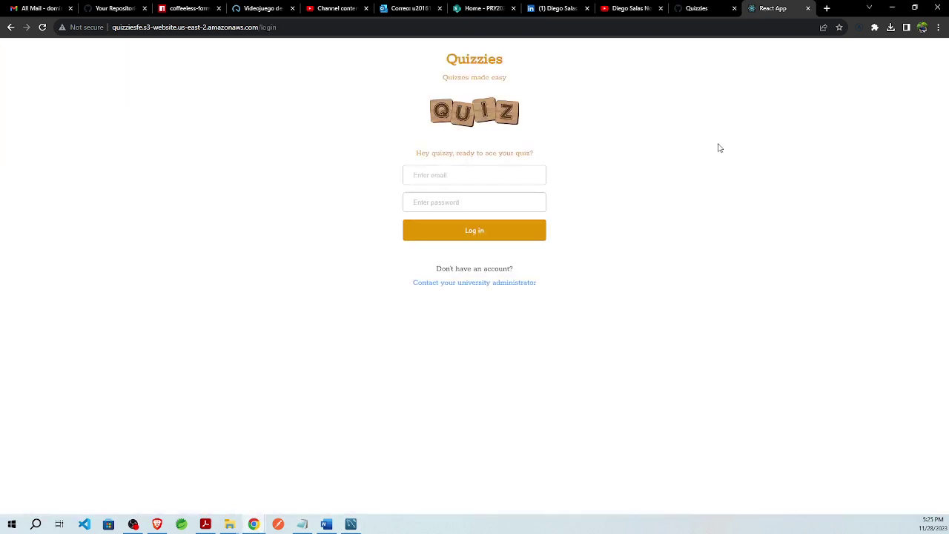
click(424, 174)
click(433, 199)
click(433, 201)
click(505, 246)
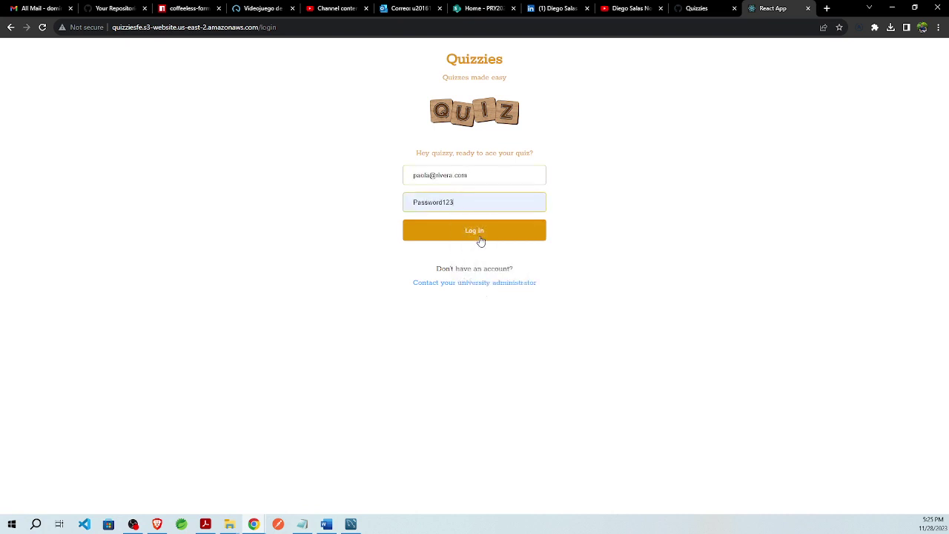
click(479, 240)
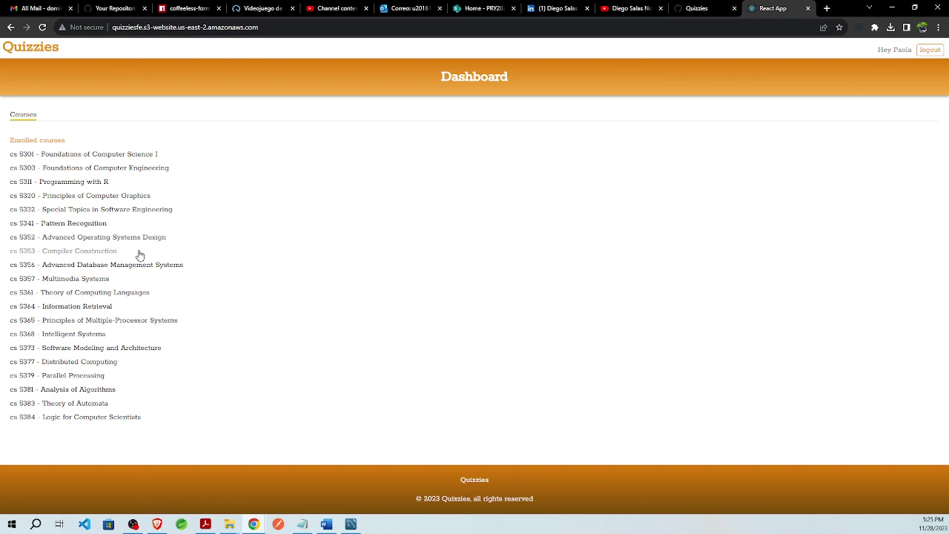
- Open Quiz 3 in Advanced Database Management Systems and answer question 1 with Structured Query Language
click(146, 268)
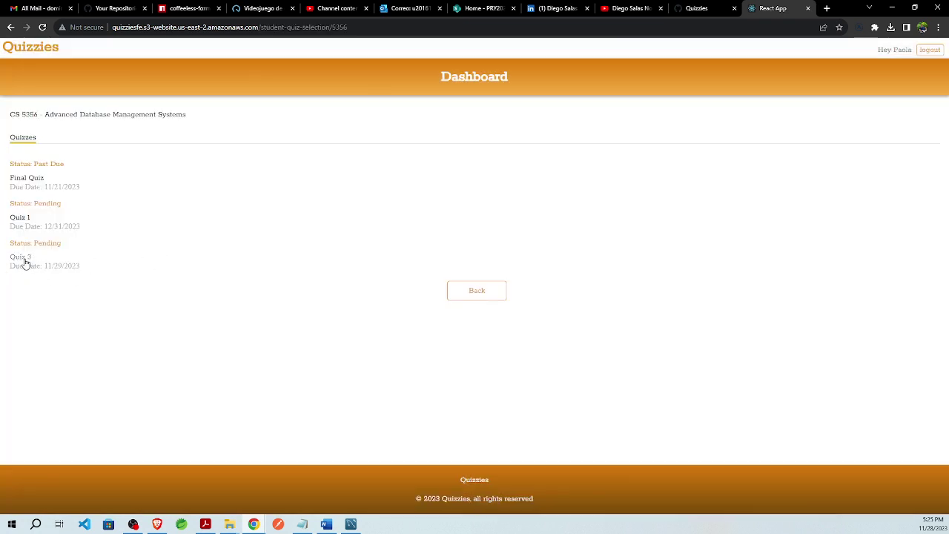
click(26, 260)
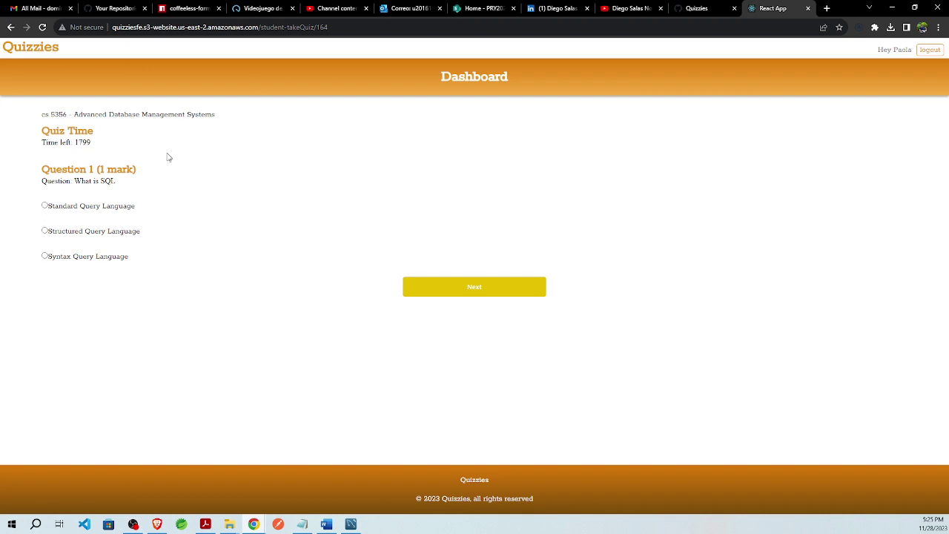
drag(109, 145, 98, 172)
click(183, 207)
click(45, 231)
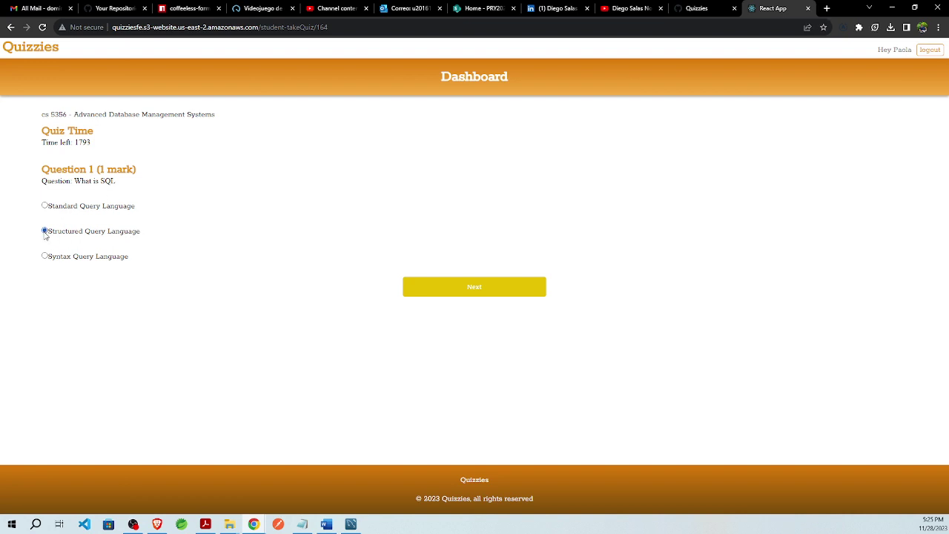
click(434, 295)
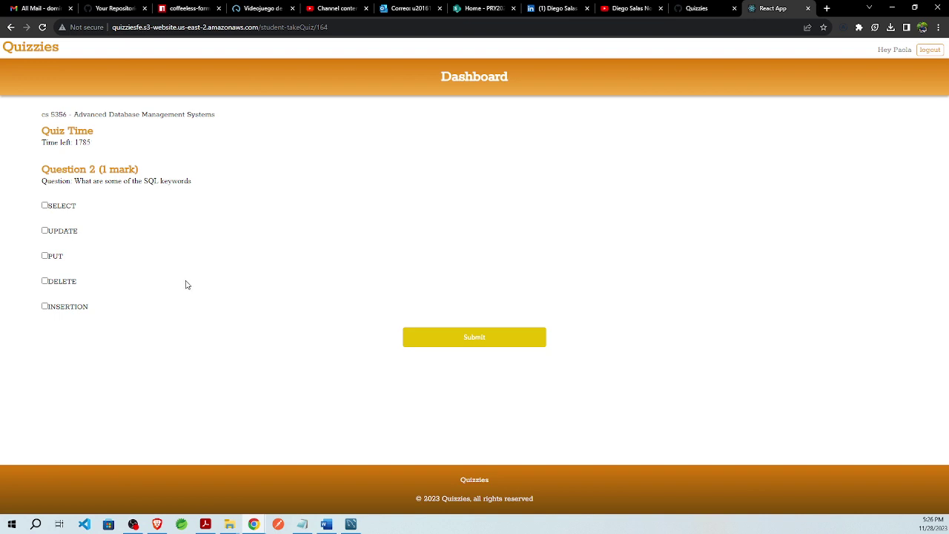
- Mark SELECT, UPDATE and DELETE as SQL keywords and submit the quiz
click(44, 208)
click(44, 230)
click(44, 281)
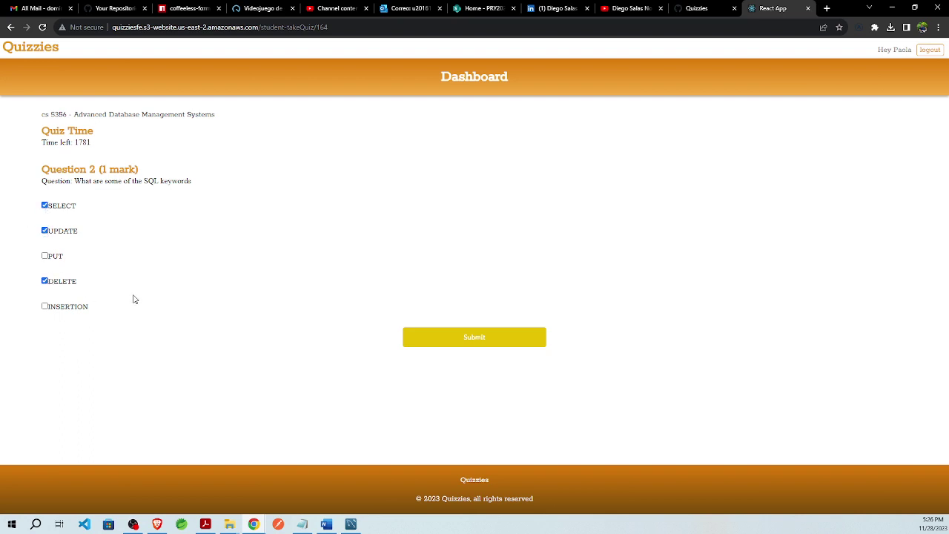
click(435, 336)
- Leave the student's score summary, sign out, and sign back in as the instructor
drag(193, 172, 26, 139)
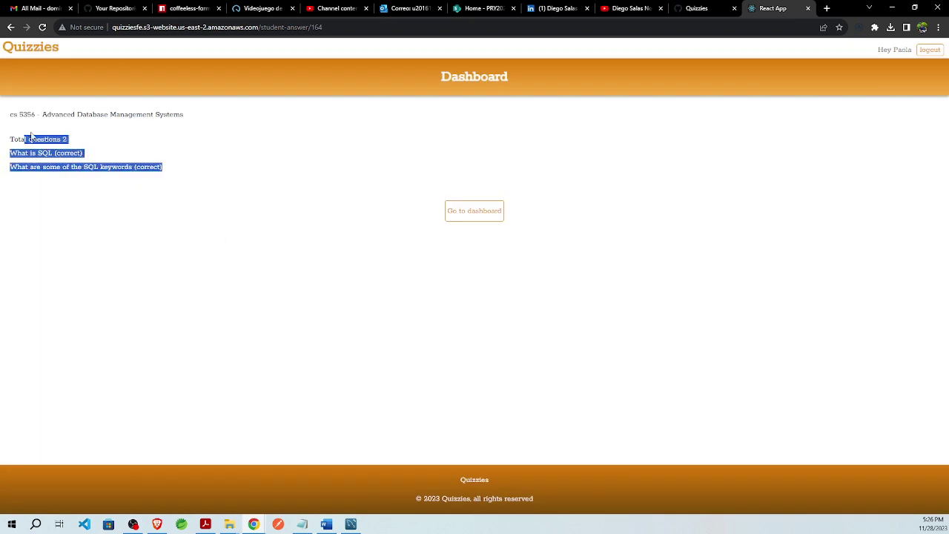
click(413, 272)
click(477, 218)
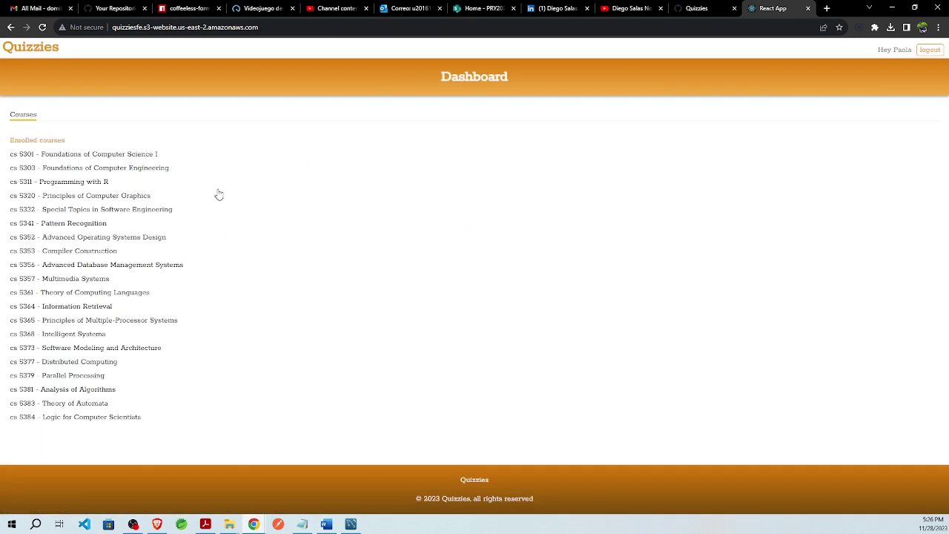
click(929, 50)
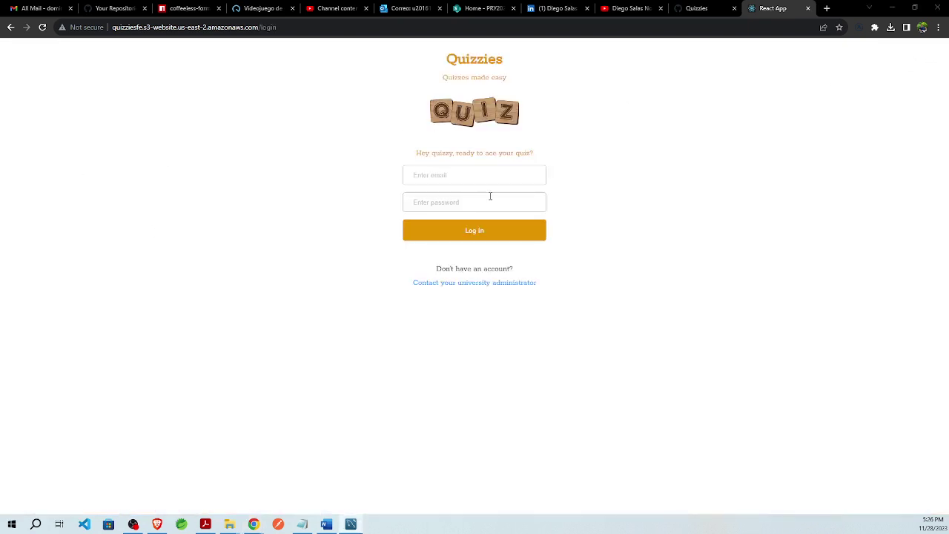
click(455, 178)
click(456, 196)
click(455, 202)
click(468, 227)
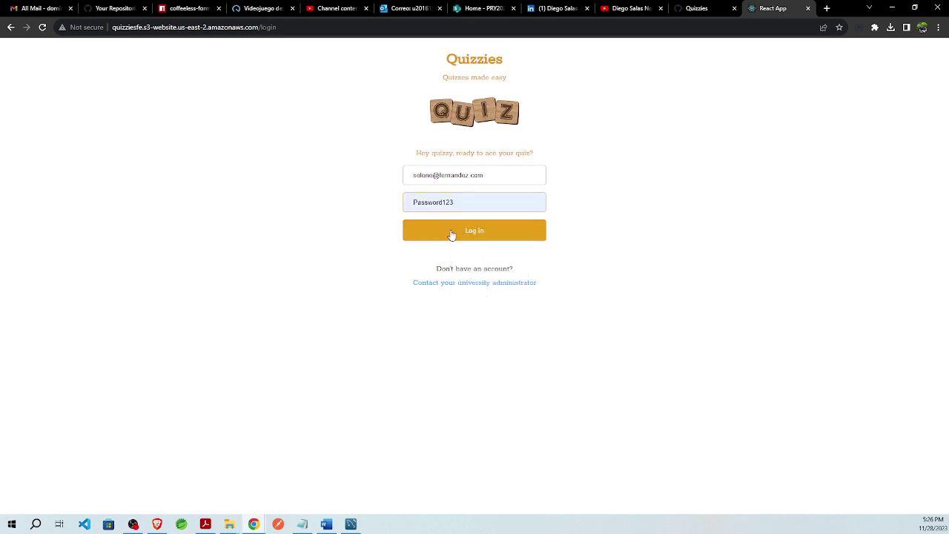
click(451, 235)
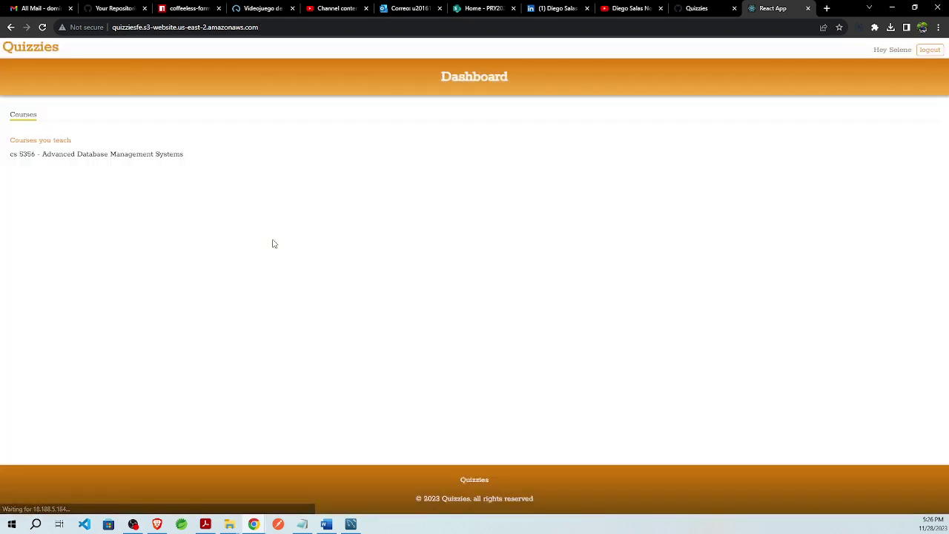
- View the Quiz 3 results in Advanced Database Management Systems (2/2), then return to Courses
click(111, 154)
scroll(103, 505, down, 10)
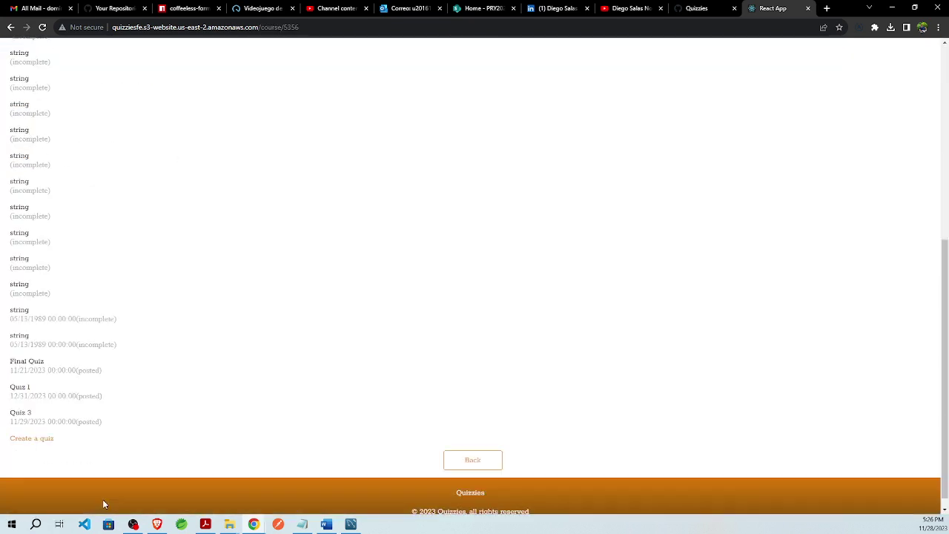
click(30, 399)
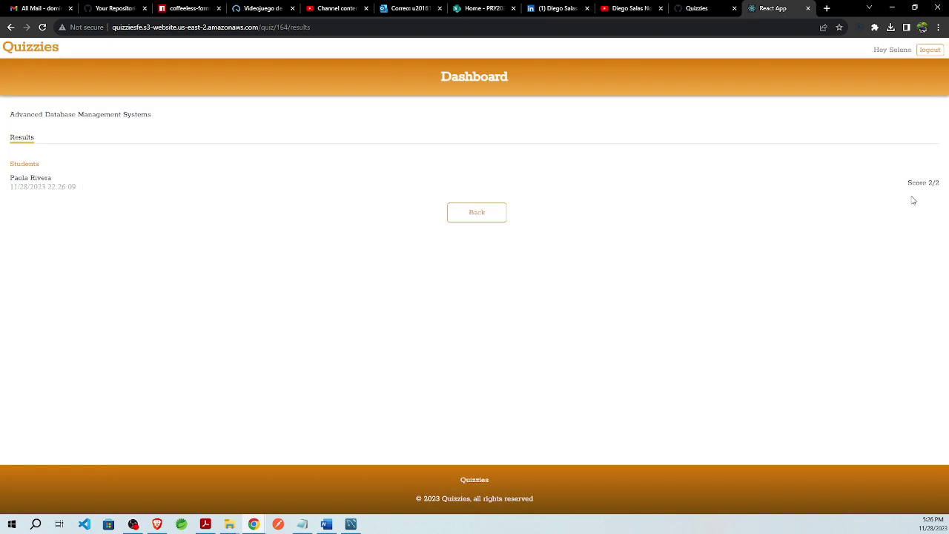
click(465, 219)
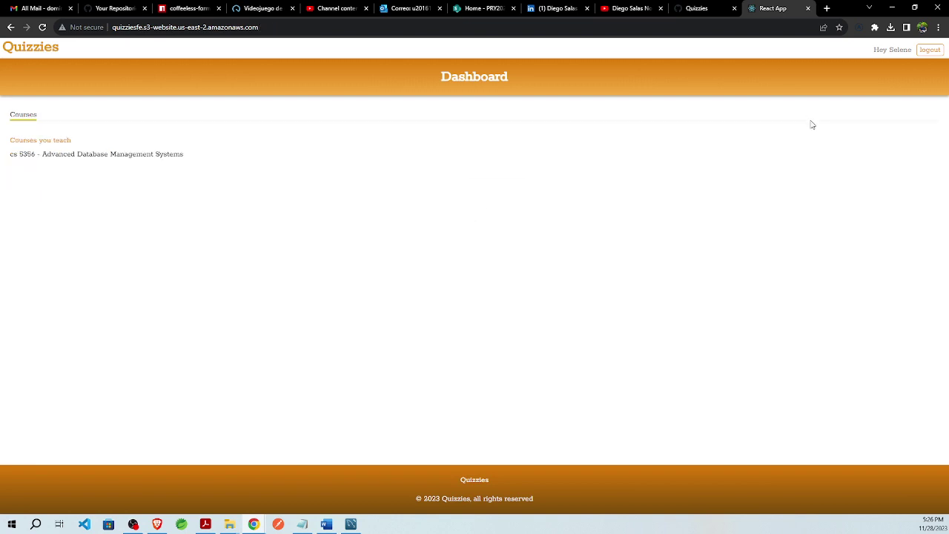
- Sign out of the instructor account and log in as the second student
click(928, 51)
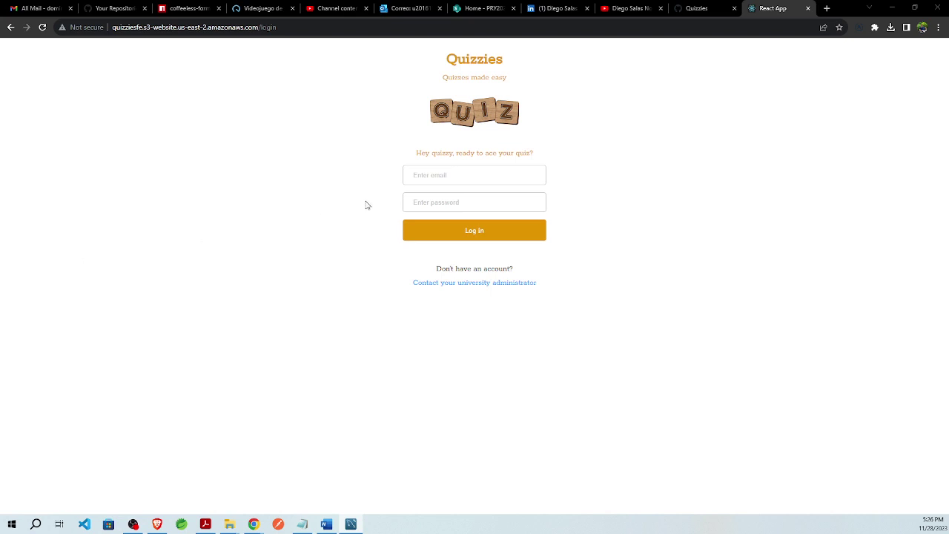
key(Tab)
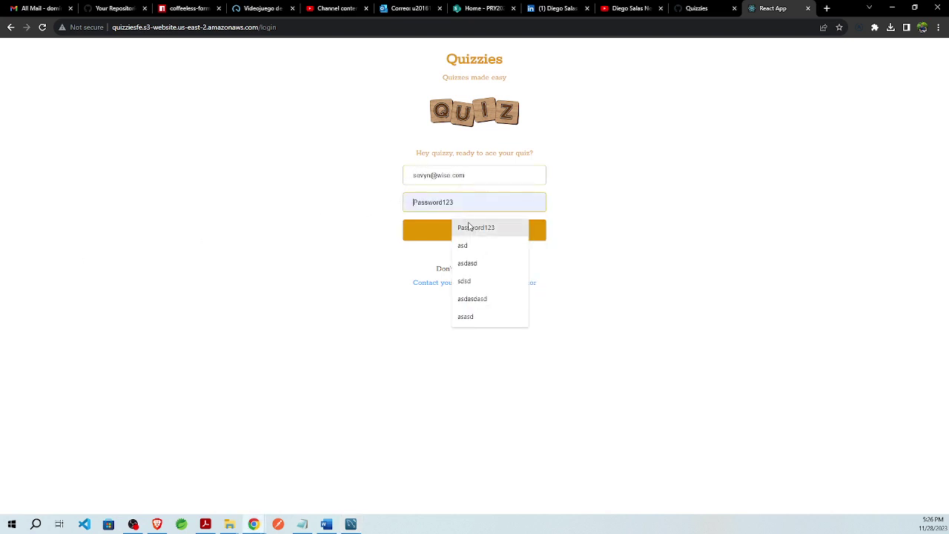
click(463, 228)
click(463, 230)
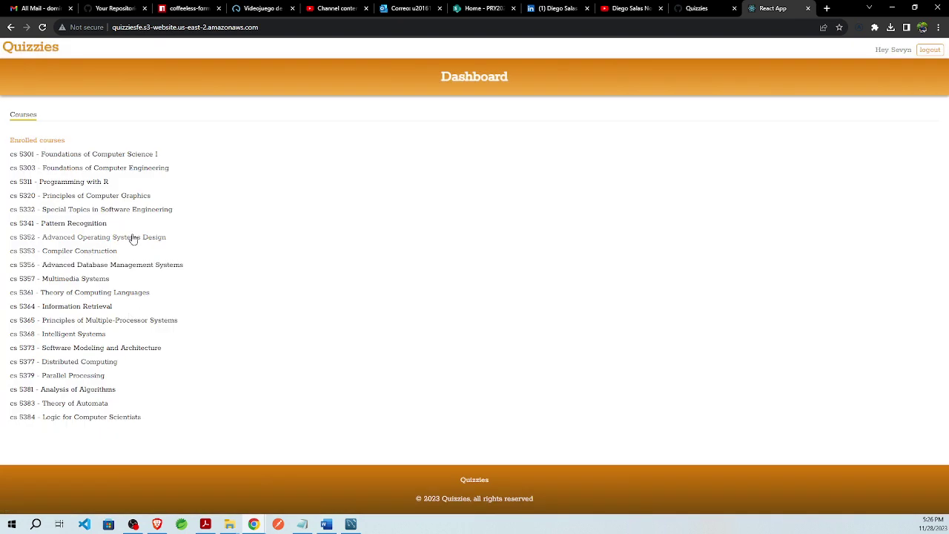
- Find the Advanced Database Management Systems course and start Quiz 3
click(133, 237)
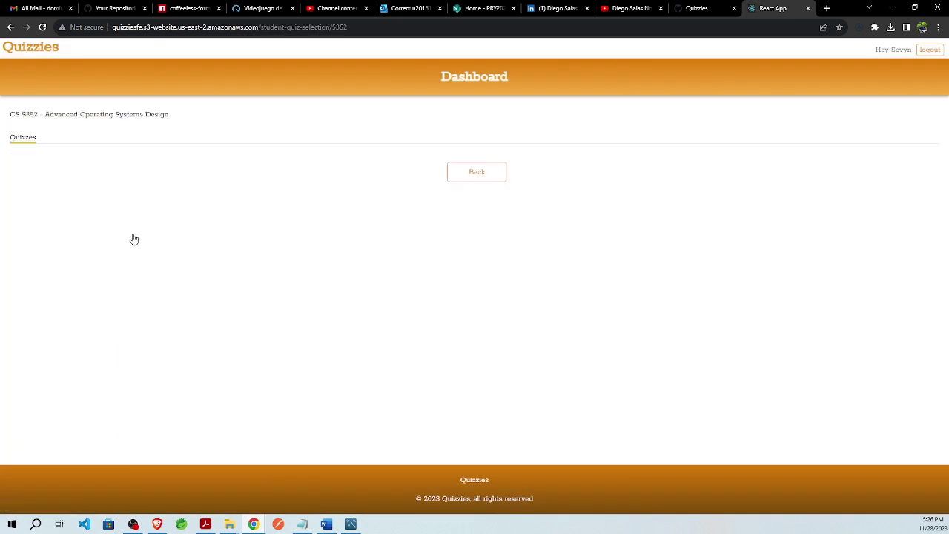
click(486, 174)
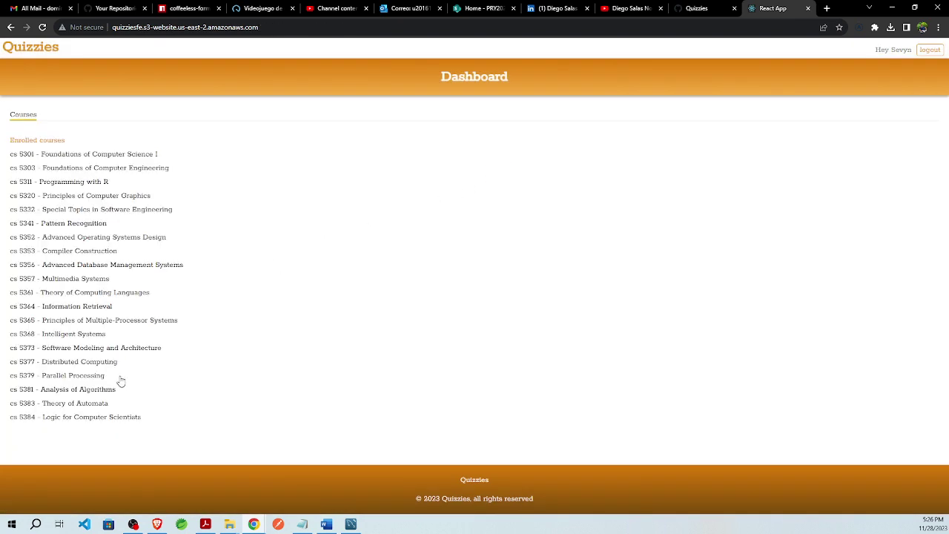
click(134, 266)
click(22, 217)
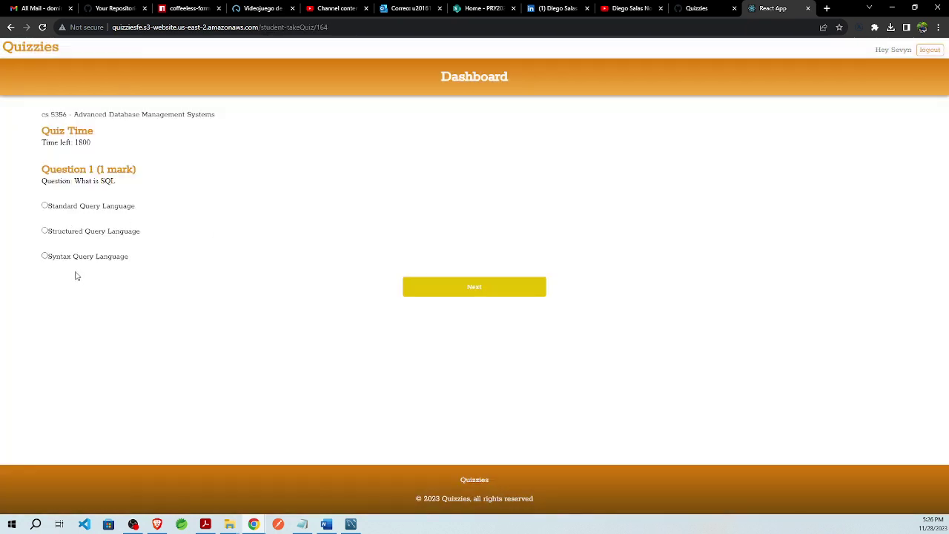
- Answer Syntax Query Language, then mark UPDATE, PUT and DELETE, and submit the quiz
click(45, 256)
click(512, 293)
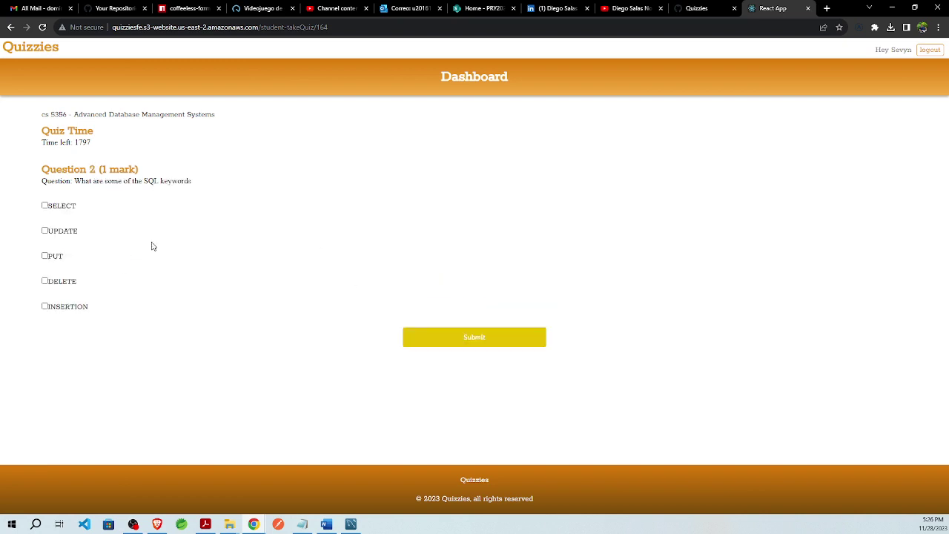
click(44, 231)
click(45, 257)
click(44, 282)
click(458, 339)
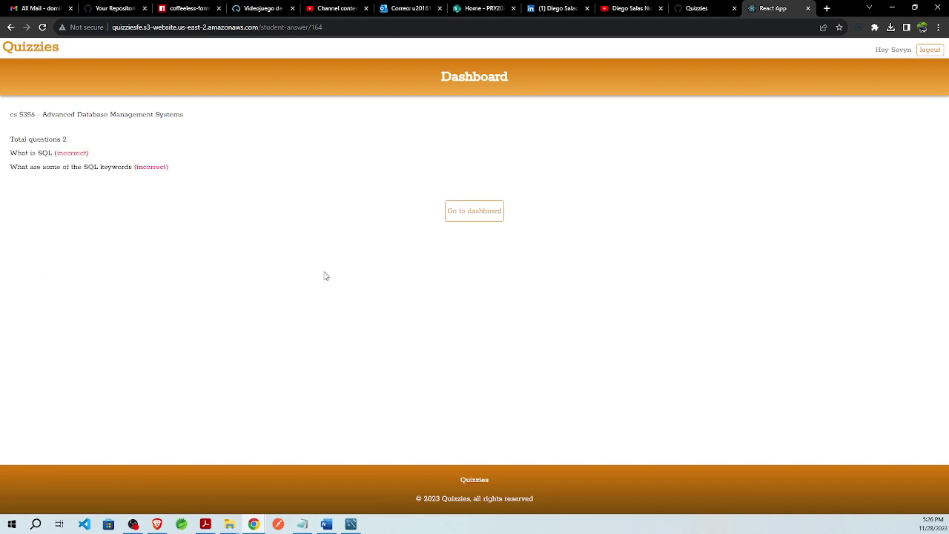
- Sign out of the second student's account and sign in as the instructor
click(494, 215)
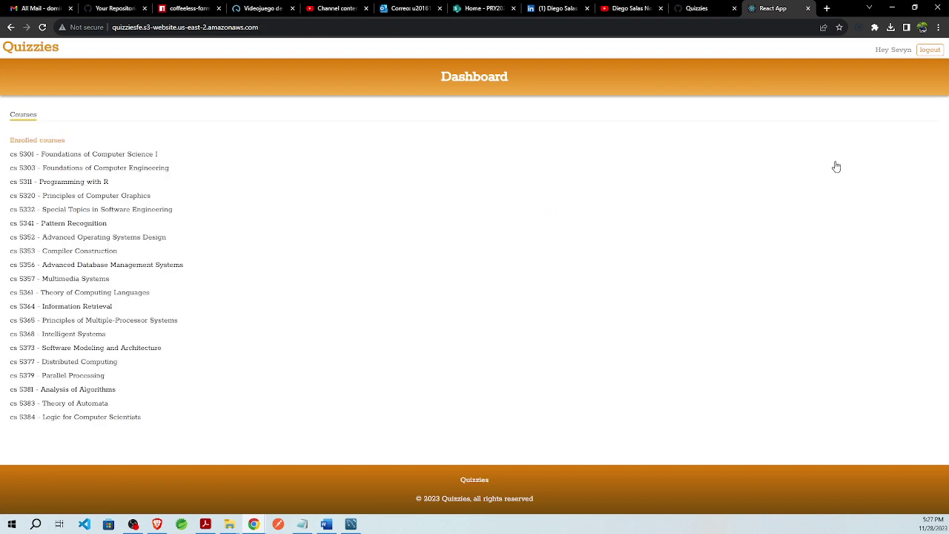
click(930, 50)
click(350, 524)
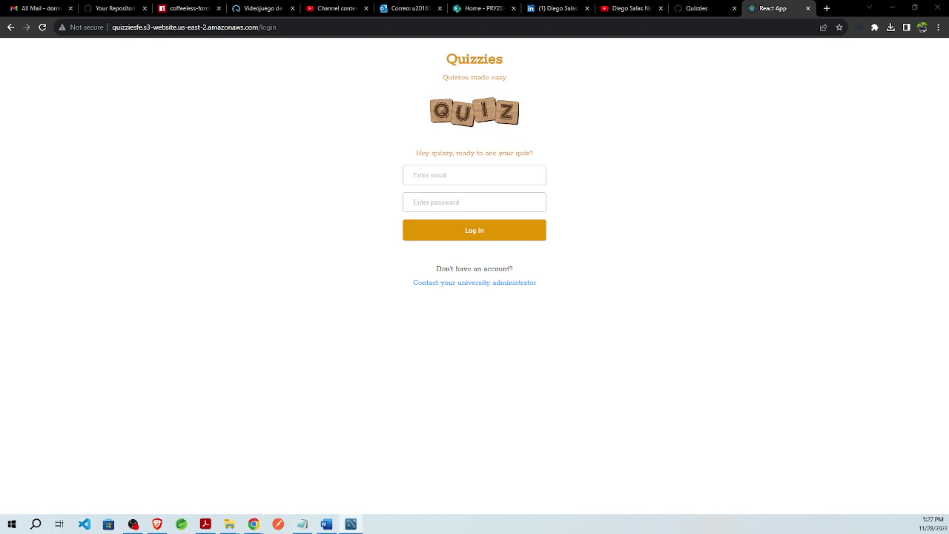
click(469, 174)
click(437, 196)
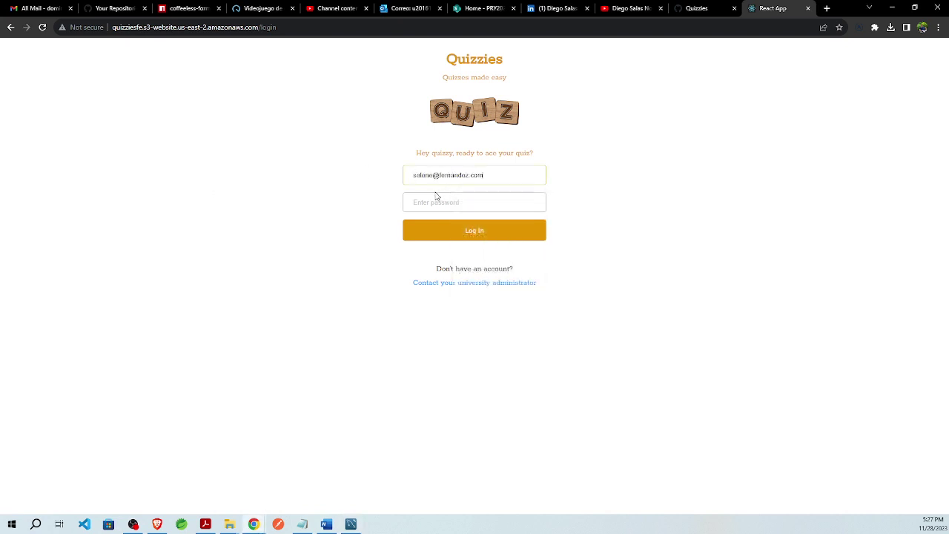
click(437, 202)
click(466, 232)
click(450, 231)
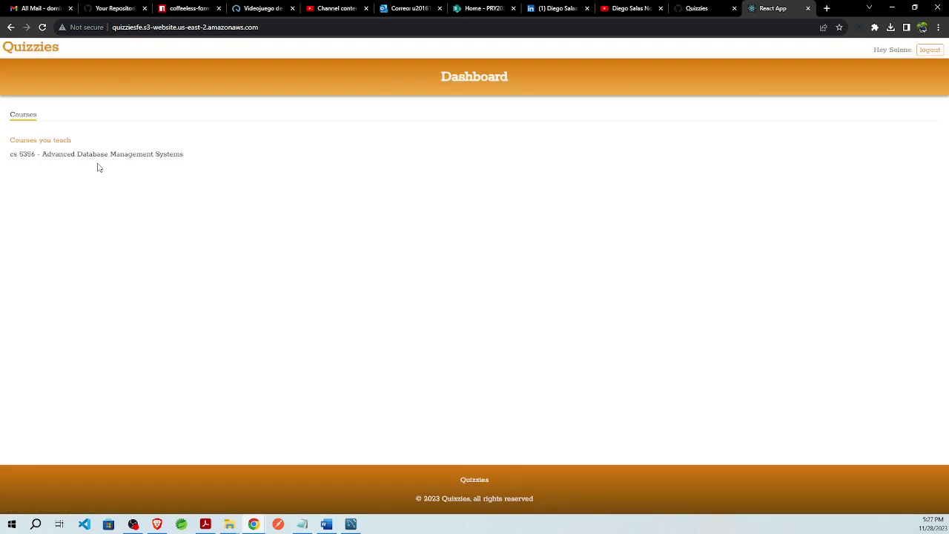
- Open Quiz 3 results in Advanced Database Management Systems, showing scores 2/2 and 0/2
click(98, 164)
scroll(90, 317, down, 5)
scroll(91, 317, down, 2)
click(29, 404)
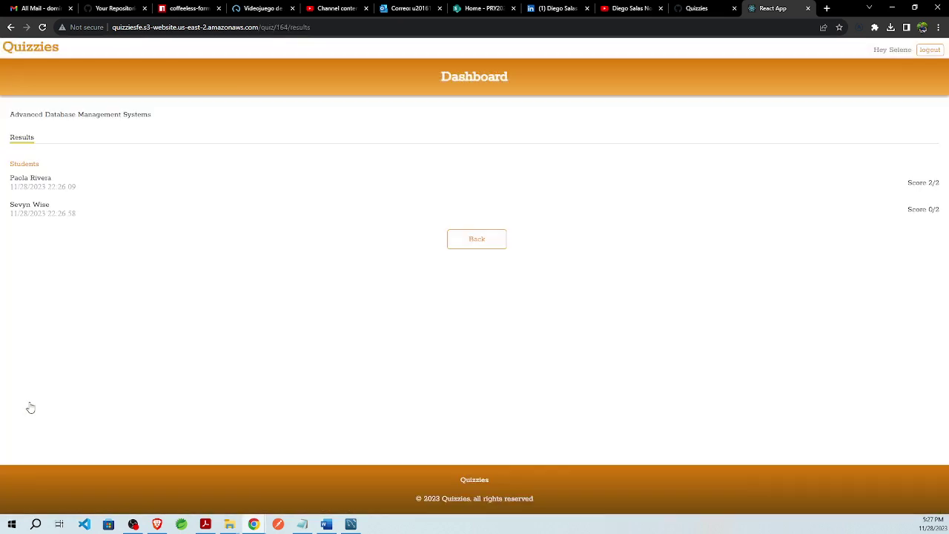